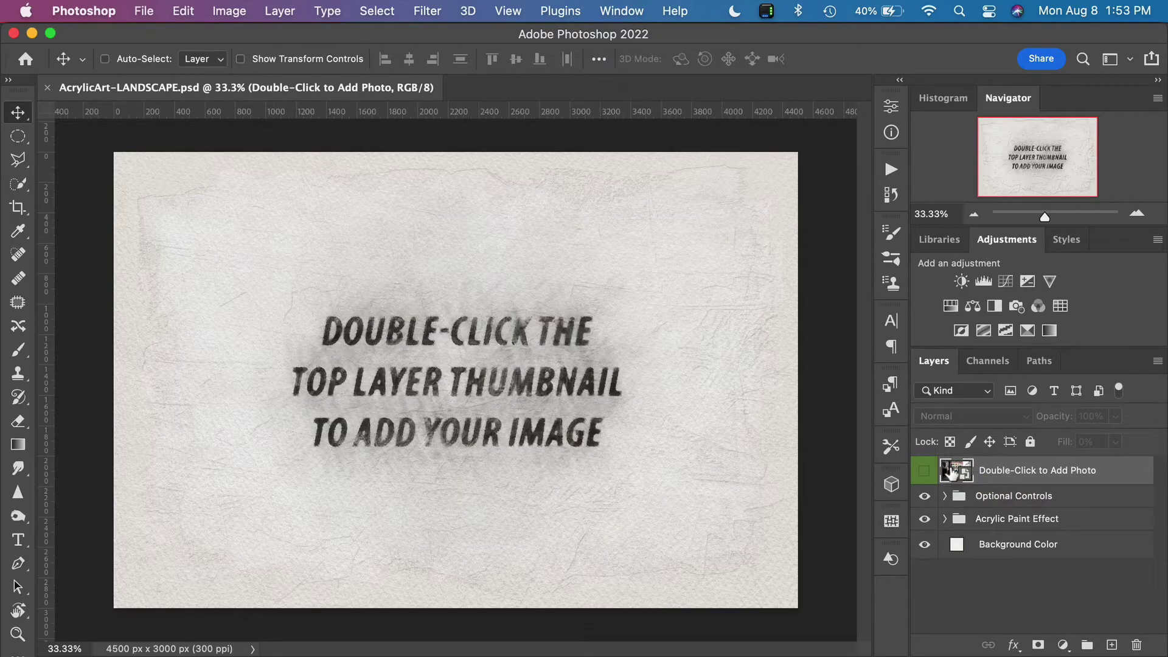
# Open the top layer's photo smart object and place the brick restaurant street photo from Sample Photos as an embedded image
pyautogui.doubleClick(952, 471)
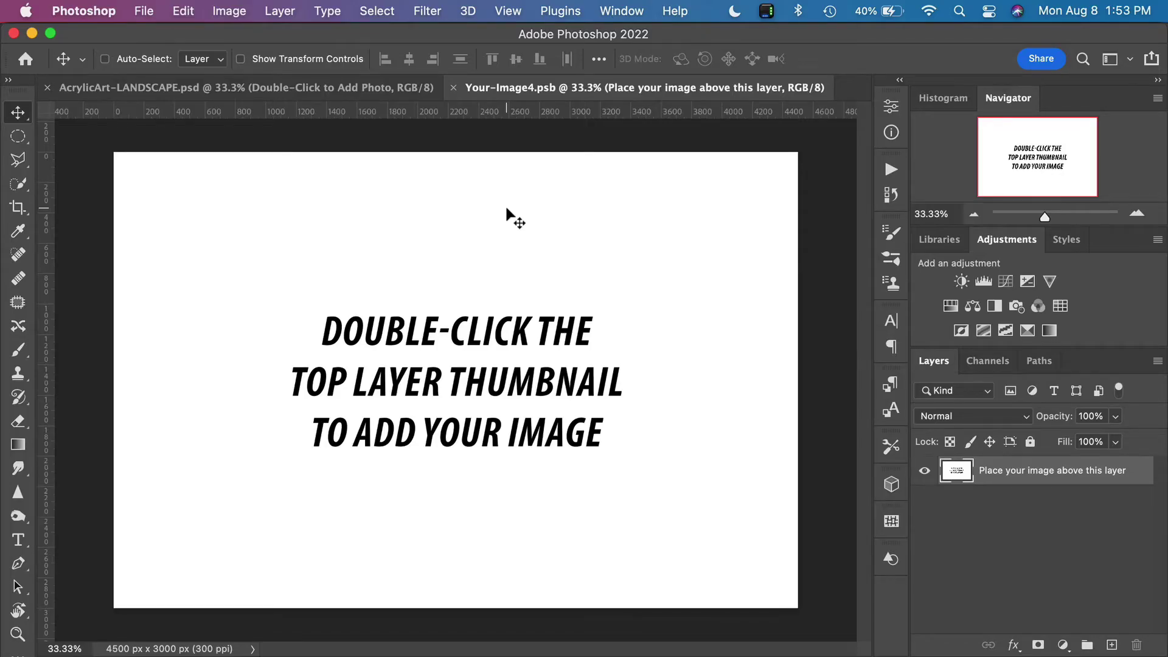
pyautogui.click(144, 11)
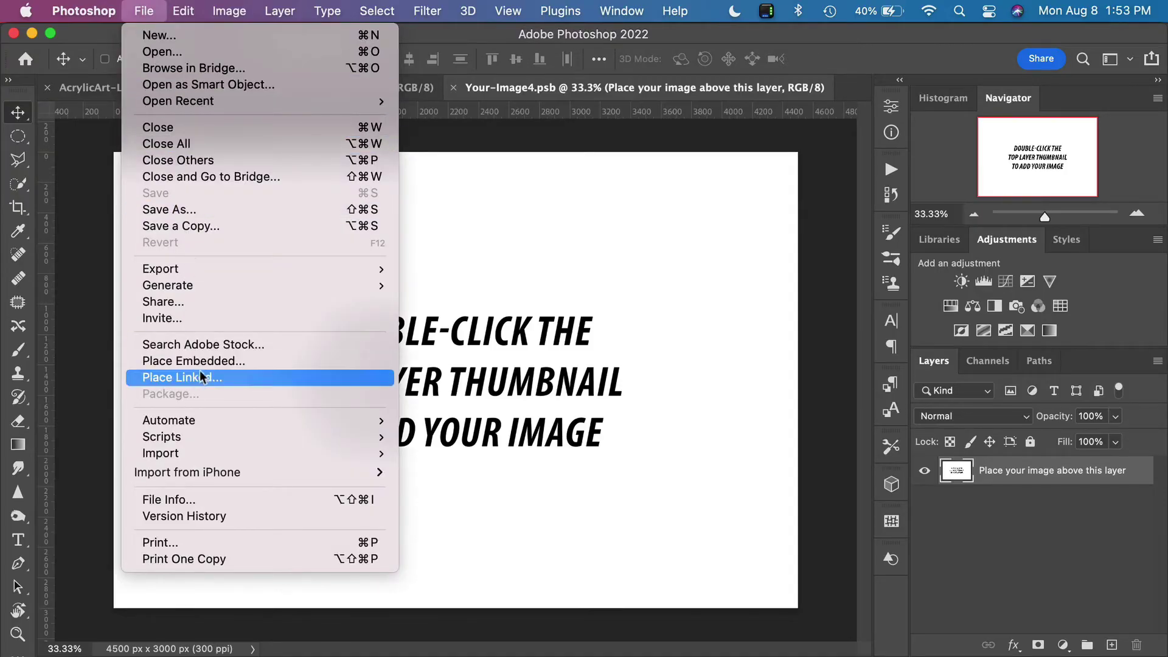
pyautogui.click(285, 361)
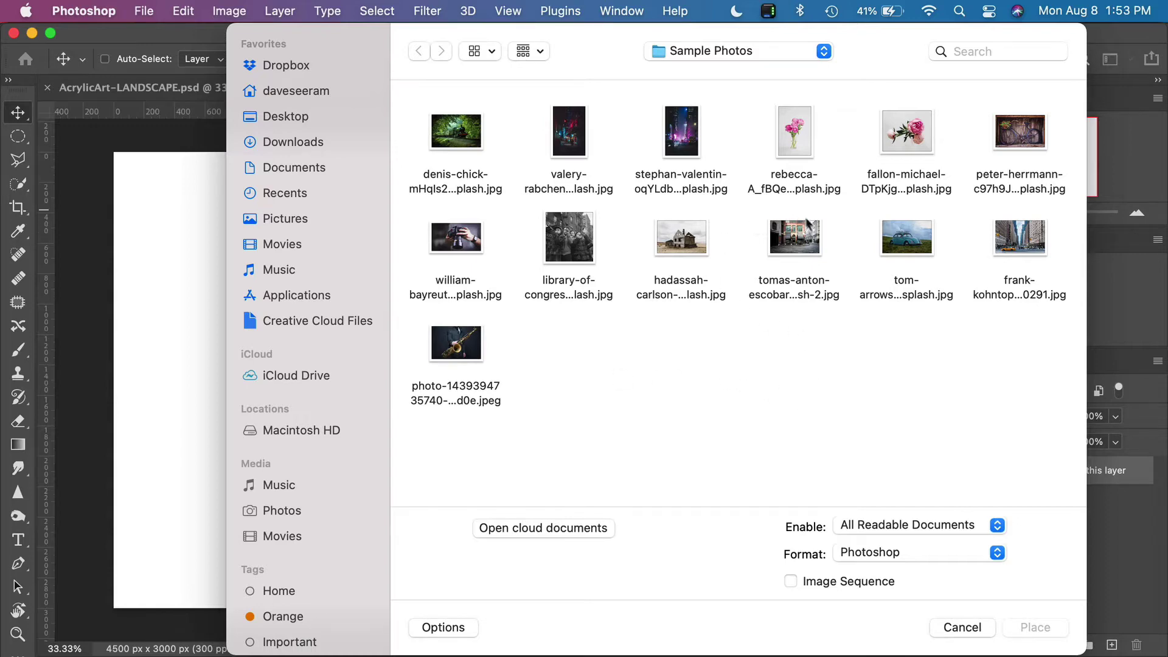
pyautogui.doubleClick(797, 237)
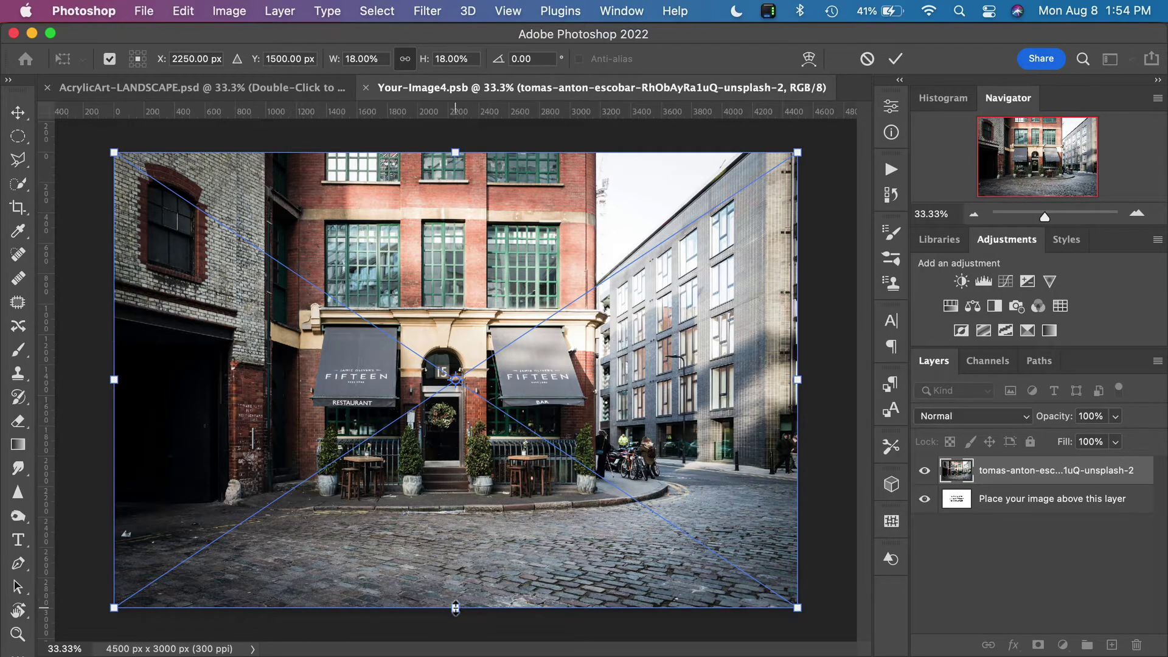
# Scale the placed photo to about 18.94% so it overfills the canvas, and close Your-Image4.psb with its changes saved
pyautogui.moveTo(454, 610)
pyautogui.mouseDown()
pyautogui.moveTo(455, 642)
pyautogui.moveTo(454, 632)
pyautogui.mouseUp()
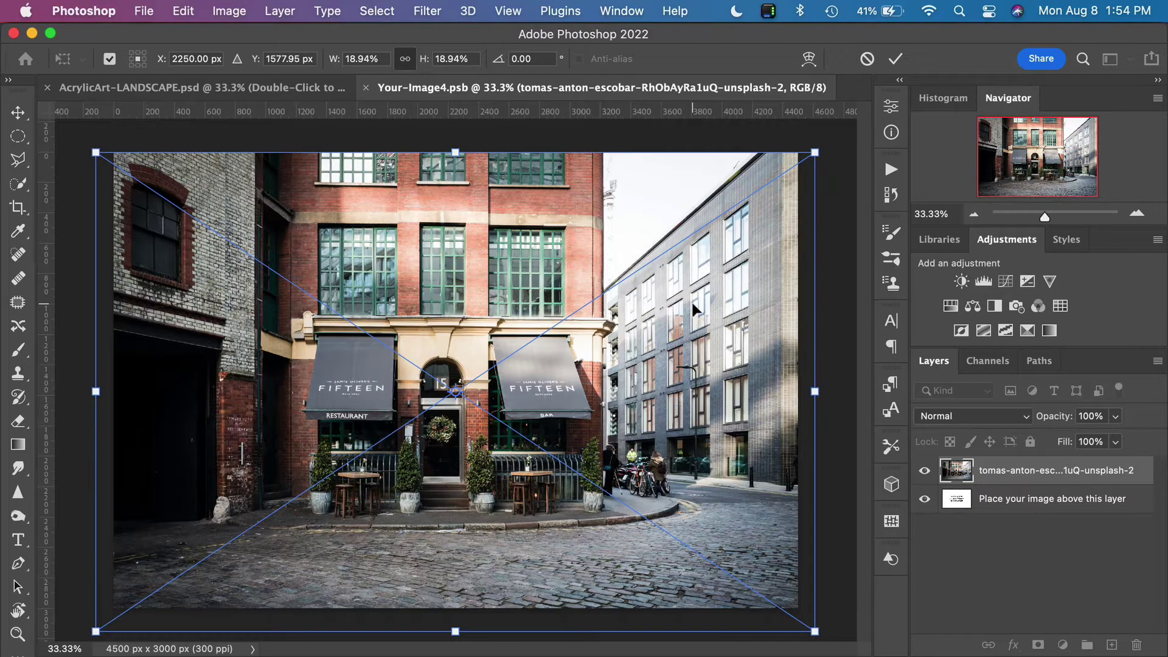
pyautogui.click(895, 59)
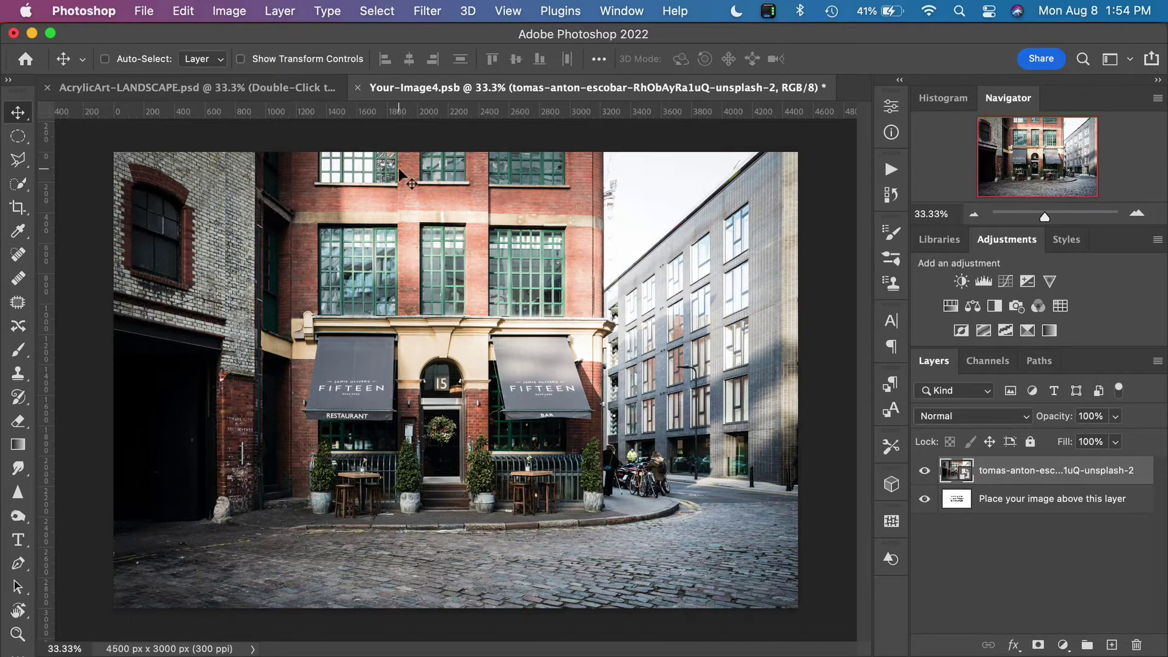
pyautogui.click(356, 90)
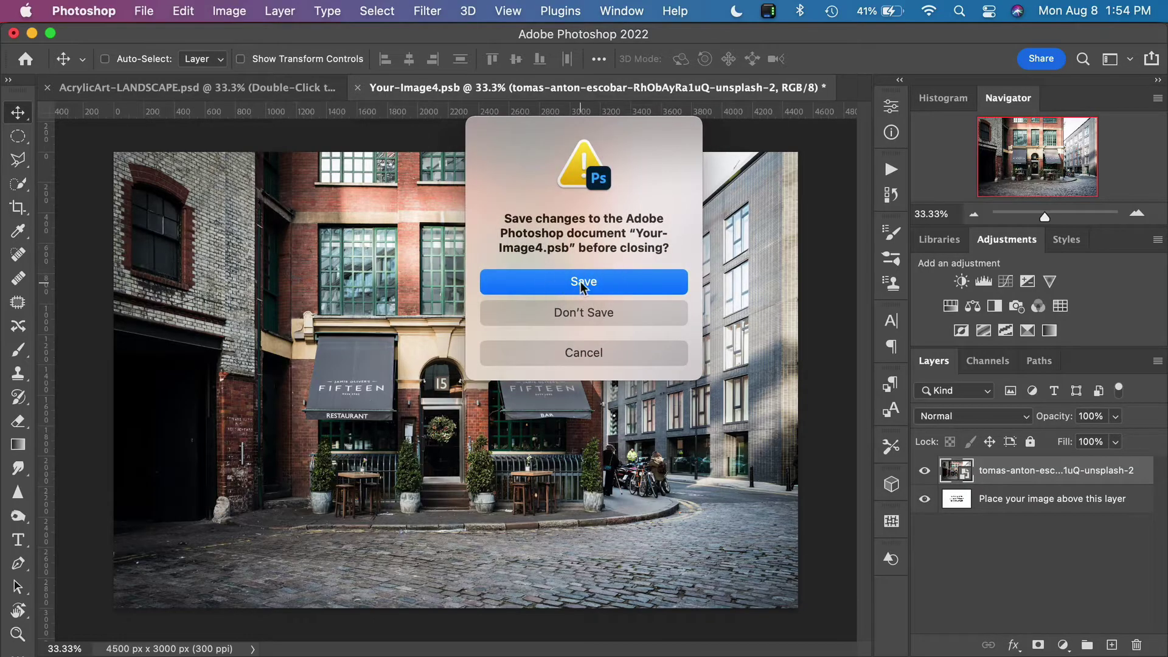
pyautogui.click(620, 289)
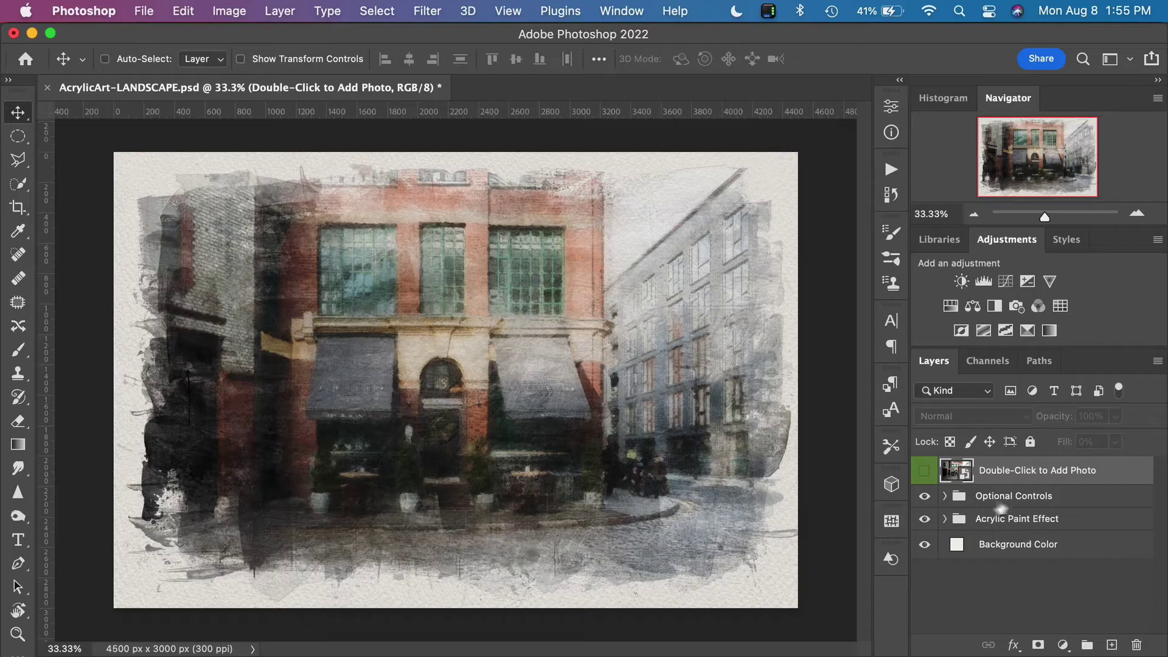
# Expand the Optional Controls group and its Toning subgroup to reach the toning adjustment layers
pyautogui.click(946, 498)
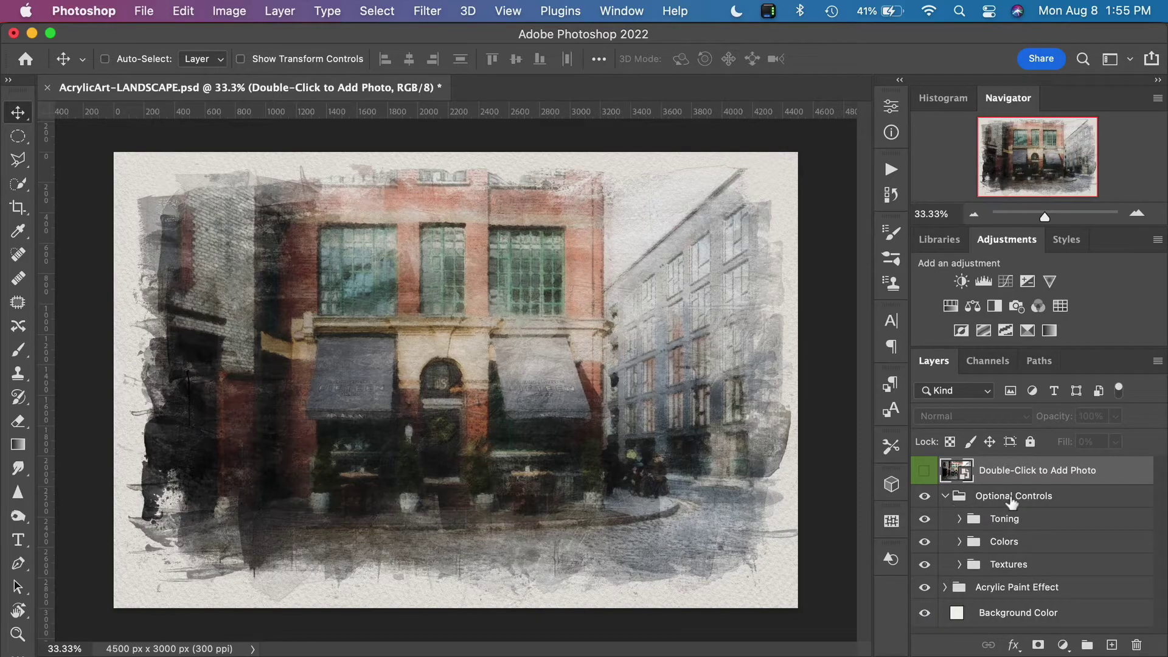
pyautogui.click(960, 519)
pyautogui.scroll(-3, 976, 538)
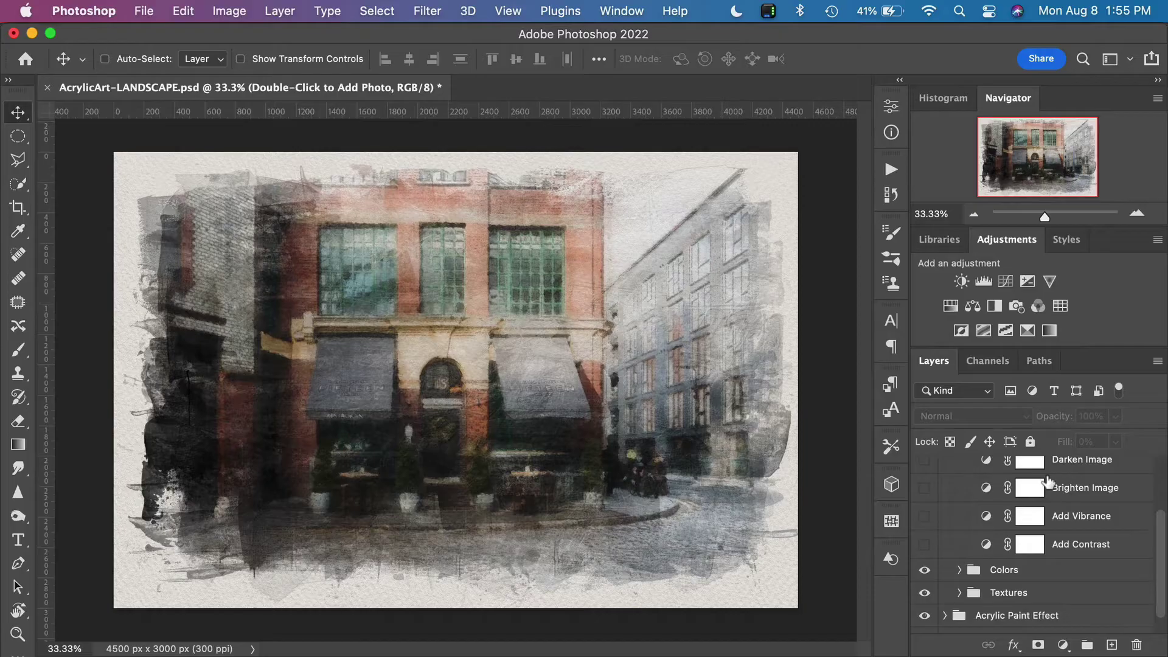
pyautogui.scroll(1, 1047, 481)
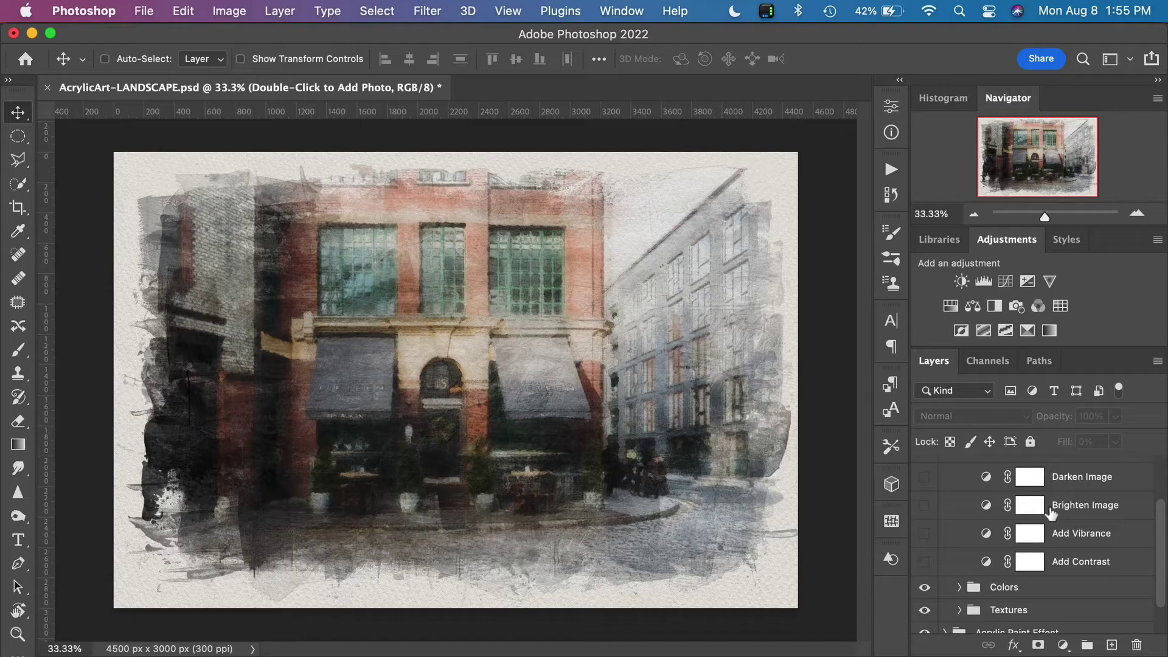
# Preview the Darken Image and Brighten Image adjustments one at a time, hiding each again
pyautogui.click(925, 481)
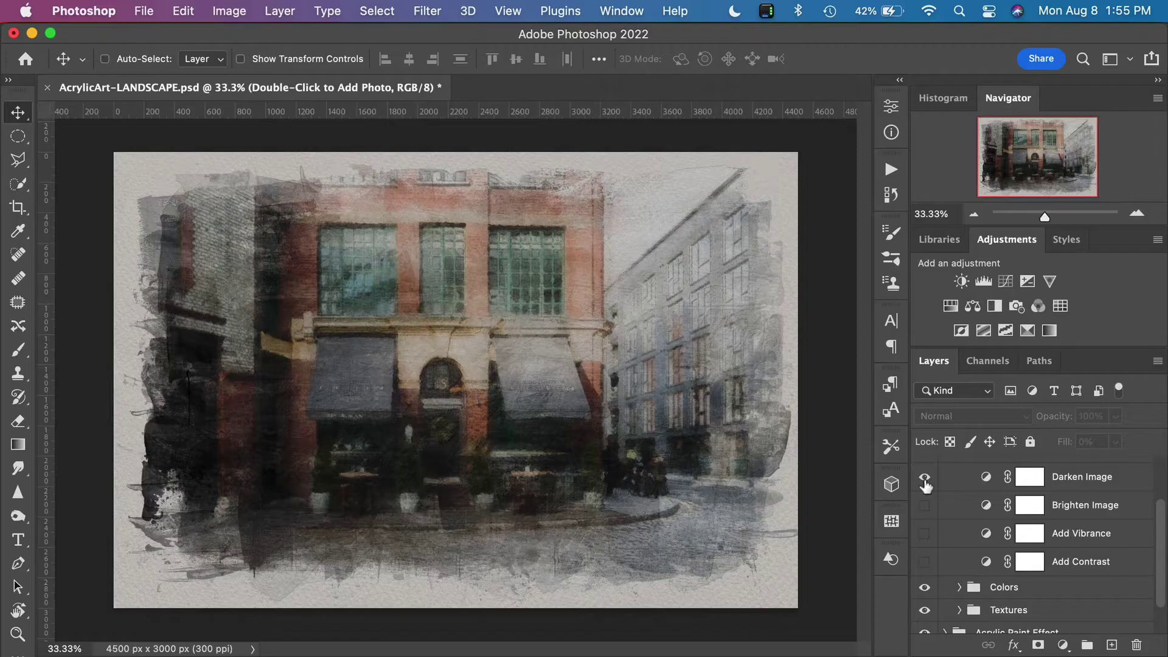
pyautogui.click(924, 478)
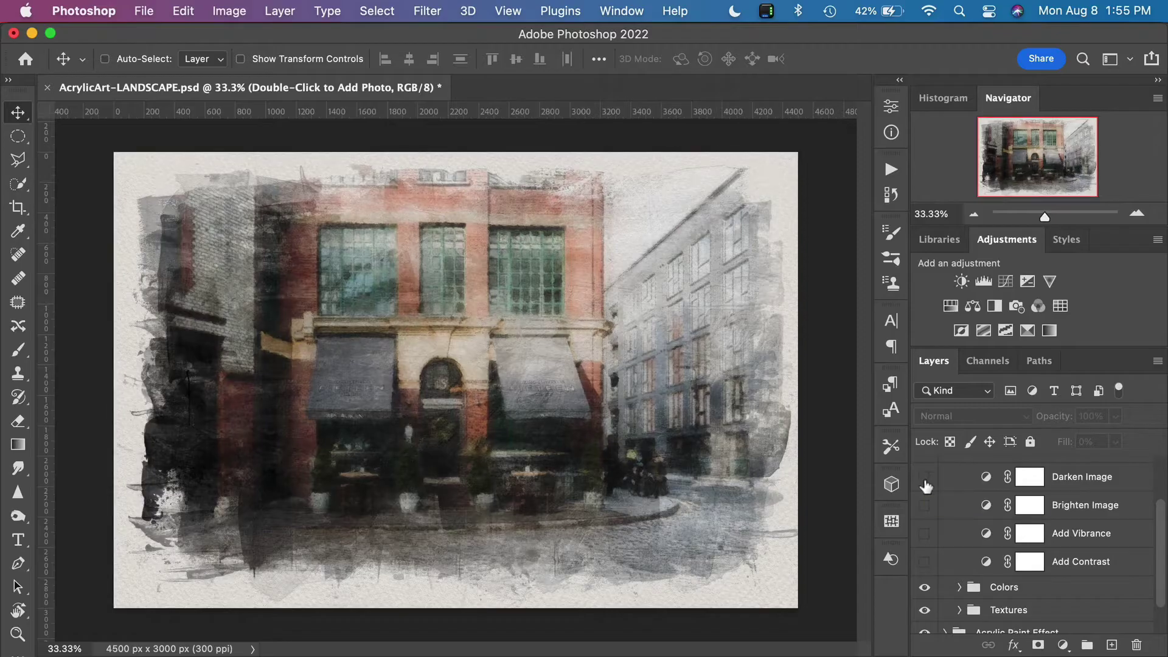
pyautogui.click(925, 506)
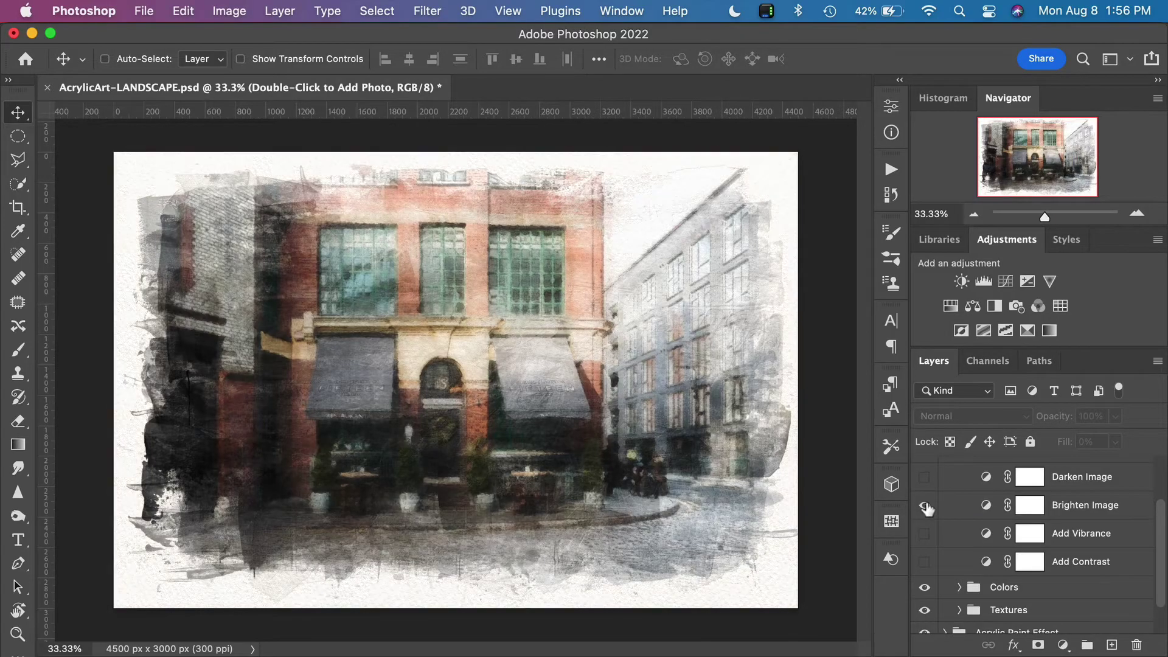
pyautogui.click(925, 506)
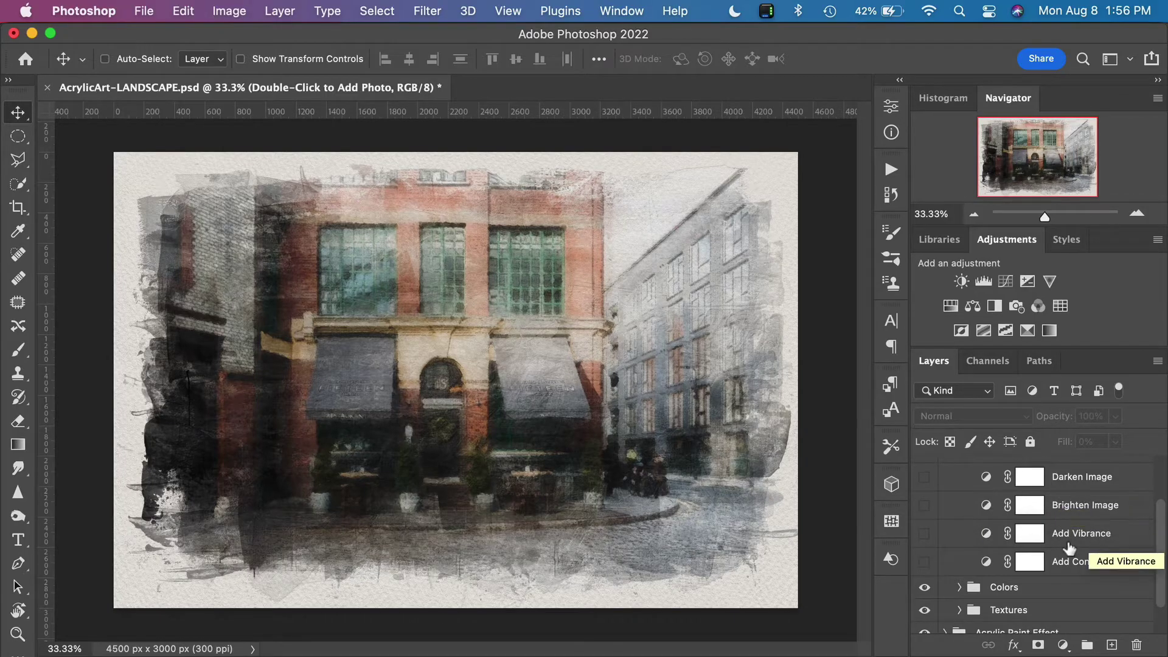
# Show the Add Vibrance adjustment layer and raise its Vibrance amount slightly
pyautogui.click(923, 533)
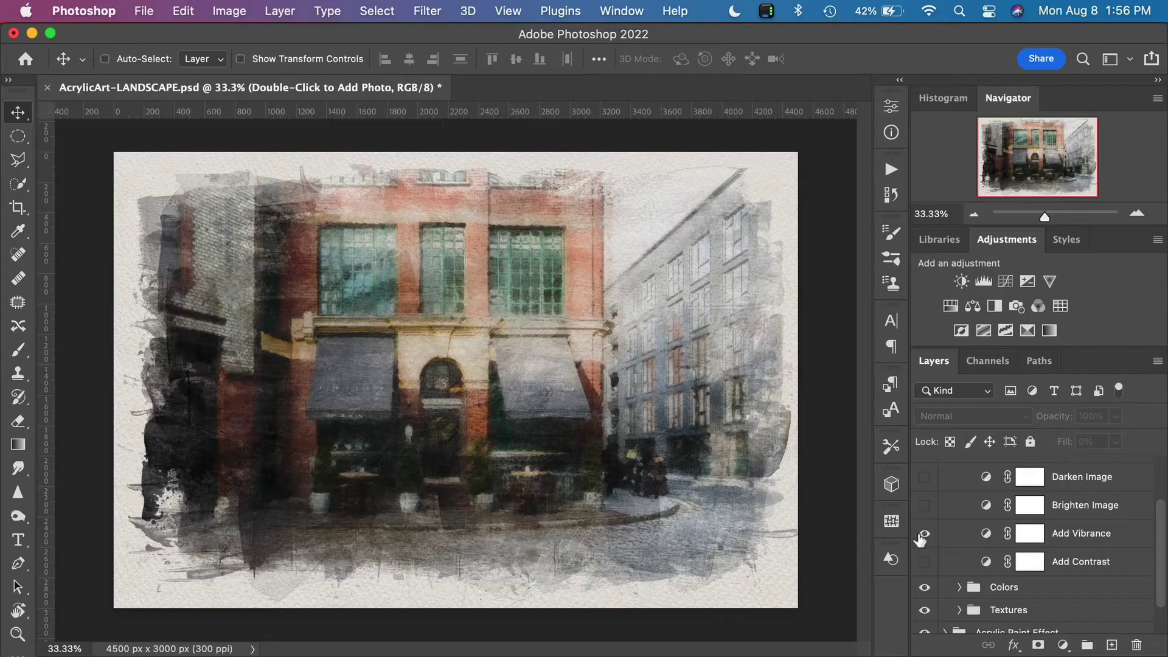
pyautogui.doubleClick(986, 535)
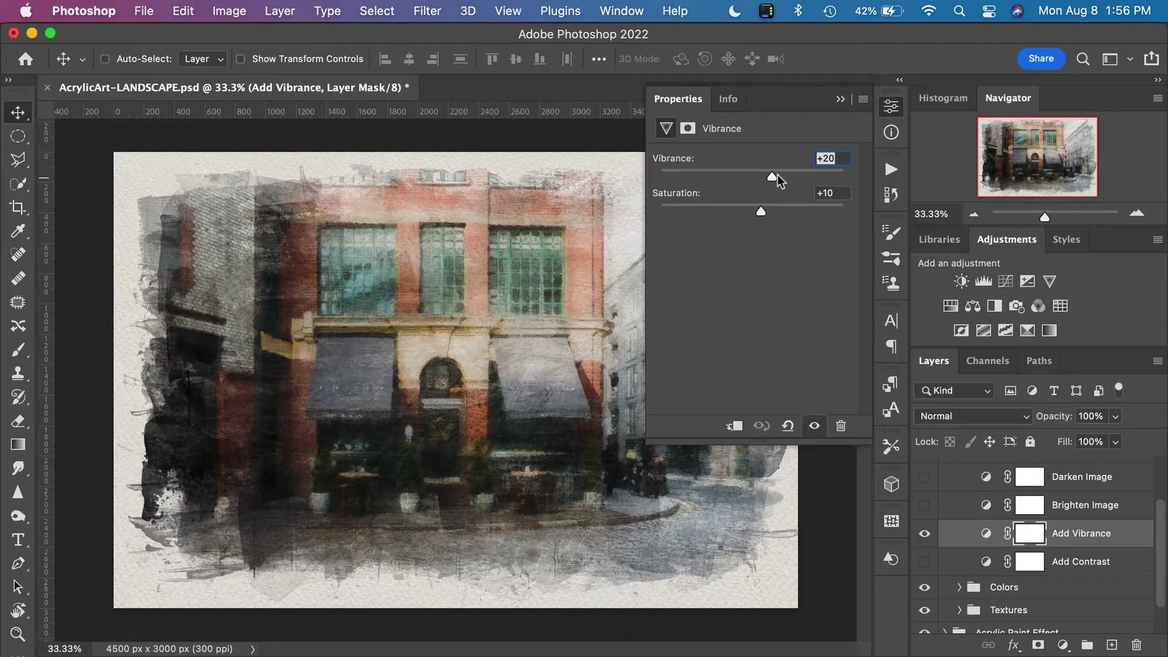
pyautogui.moveTo(777, 176); pyautogui.dragTo(783, 174)
pyautogui.click(841, 99)
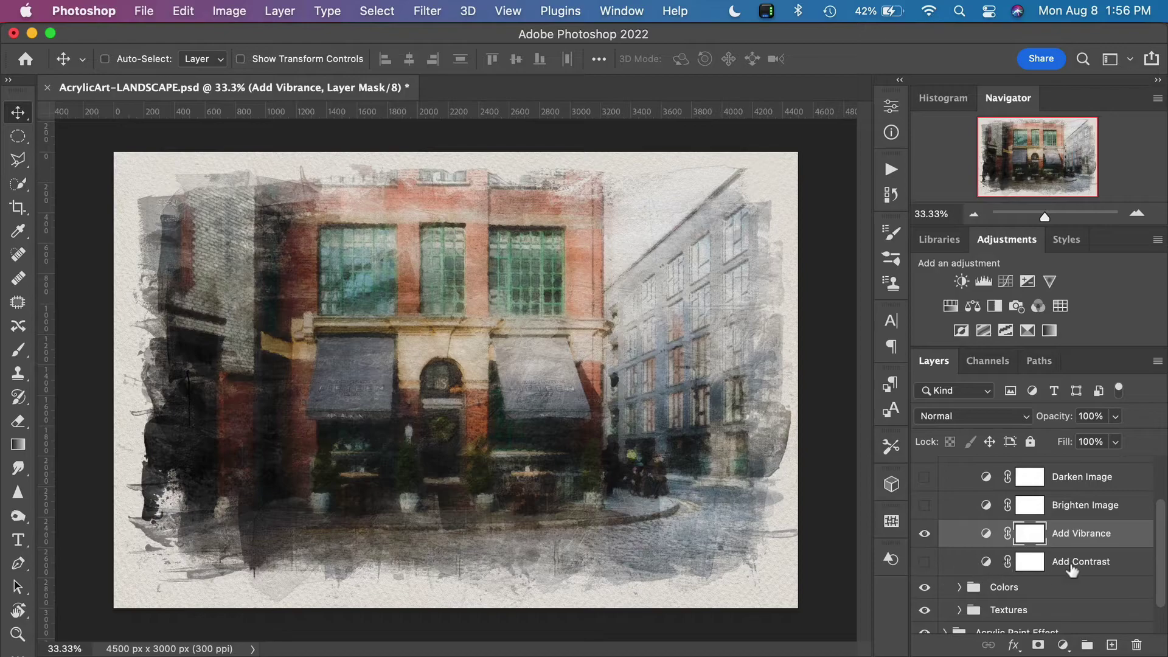
# Show the Add Contrast layer and set its opacity to 50%, comparing the artwork with and without the adjustment
pyautogui.click(925, 563)
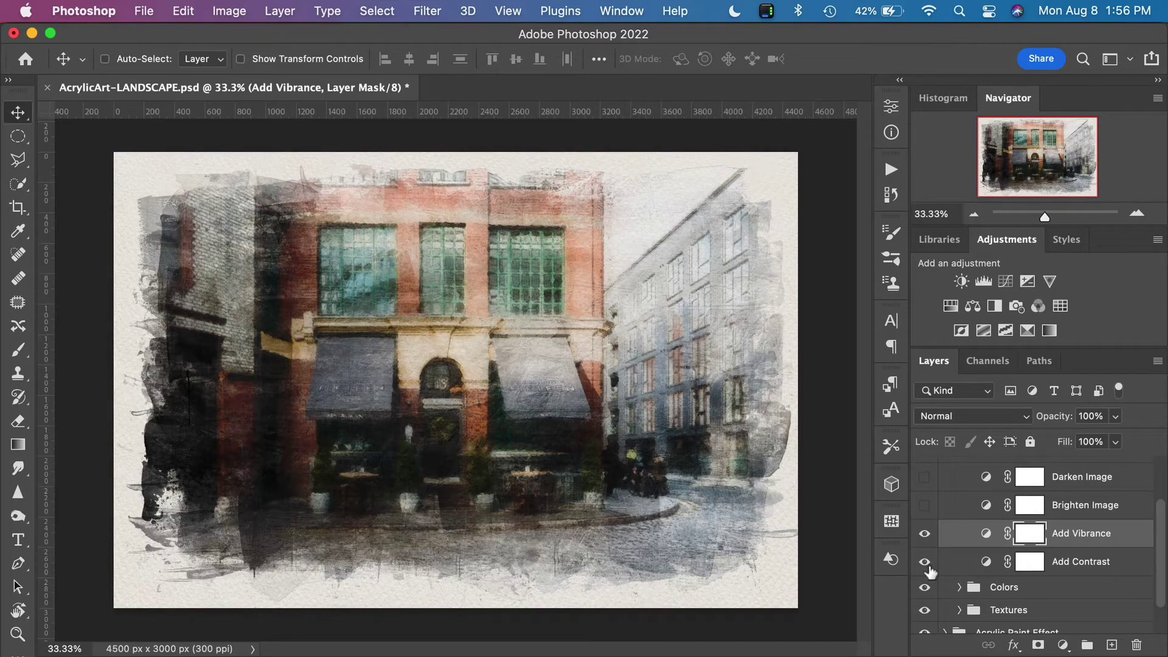
pyautogui.click(926, 564)
pyautogui.click(926, 563)
pyautogui.click(1086, 567)
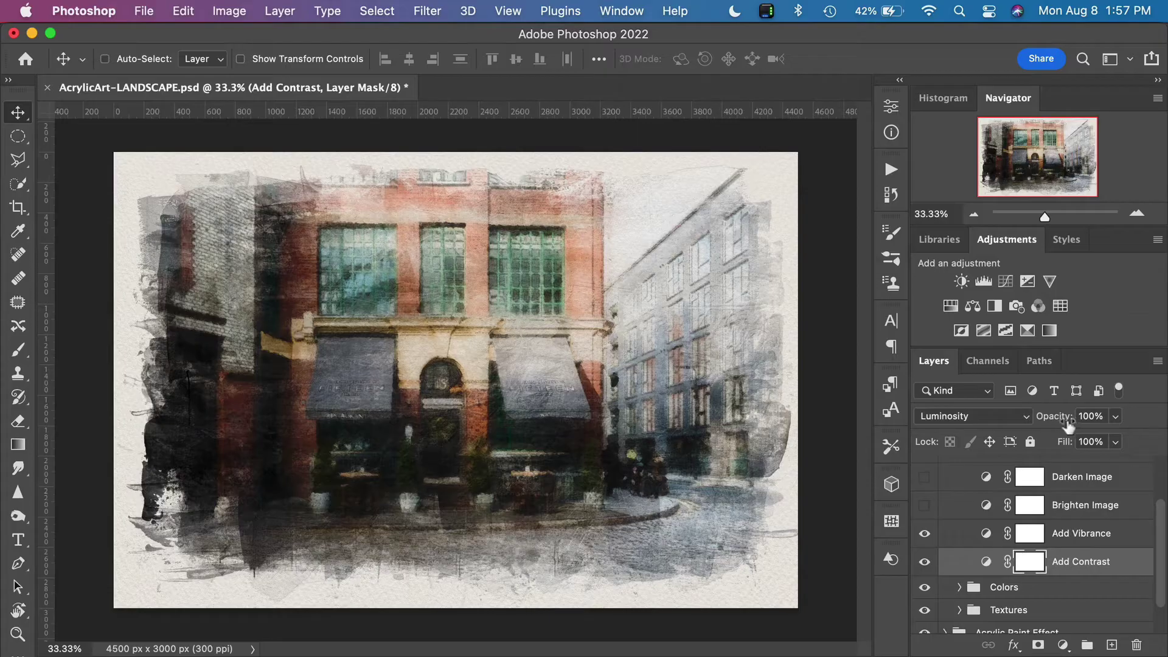
pyautogui.click(1087, 415)
pyautogui.write('50')
pyautogui.click(924, 564)
pyautogui.click(925, 563)
pyautogui.click(924, 563)
pyautogui.click(924, 563)
pyautogui.scroll(3, 1060, 569)
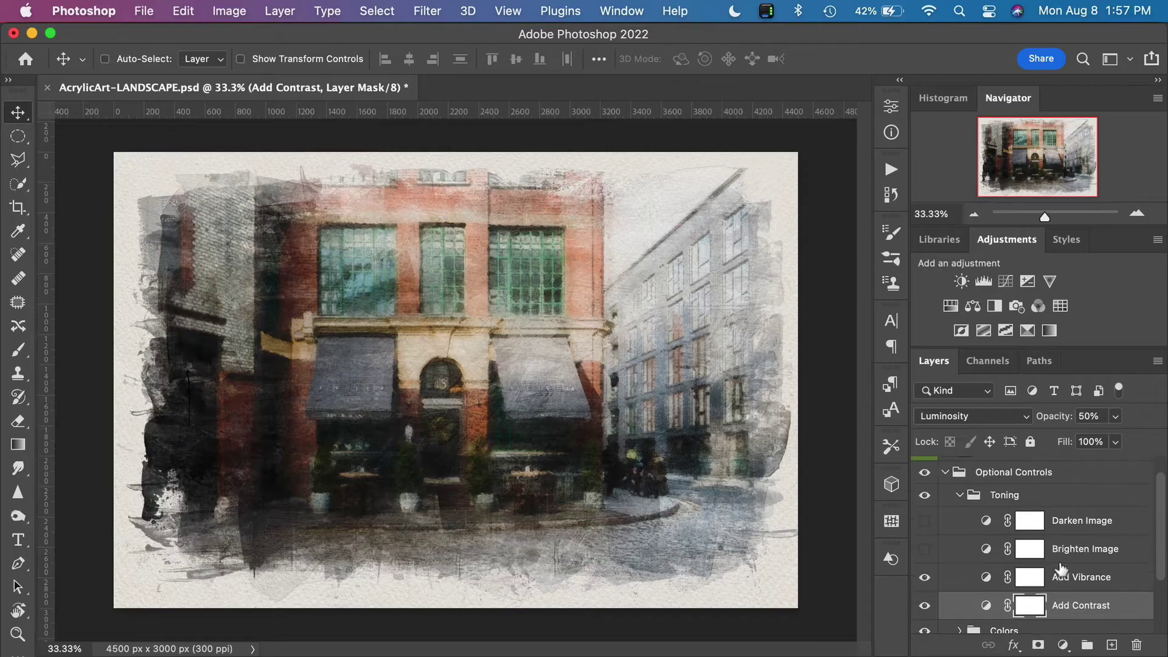
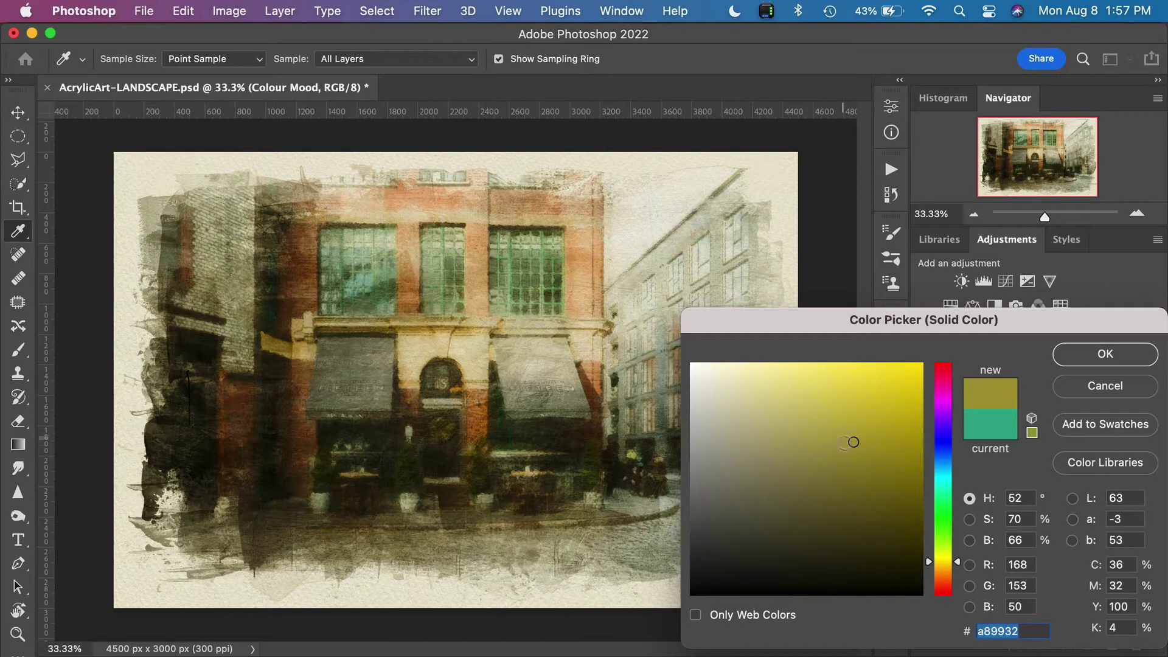
# Try a muted olive fill (998d3d) for the Colour Mood layer, discard the colour change and hide the layer
pyautogui.moveTo(845, 442)
pyautogui.mouseDown()
pyautogui.moveTo(823, 448)
pyautogui.moveTo(795, 417)
pyautogui.moveTo(815, 498)
pyautogui.moveTo(858, 502)
pyautogui.moveTo(824, 396)
pyautogui.moveTo(829, 456)
pyautogui.mouseUp()
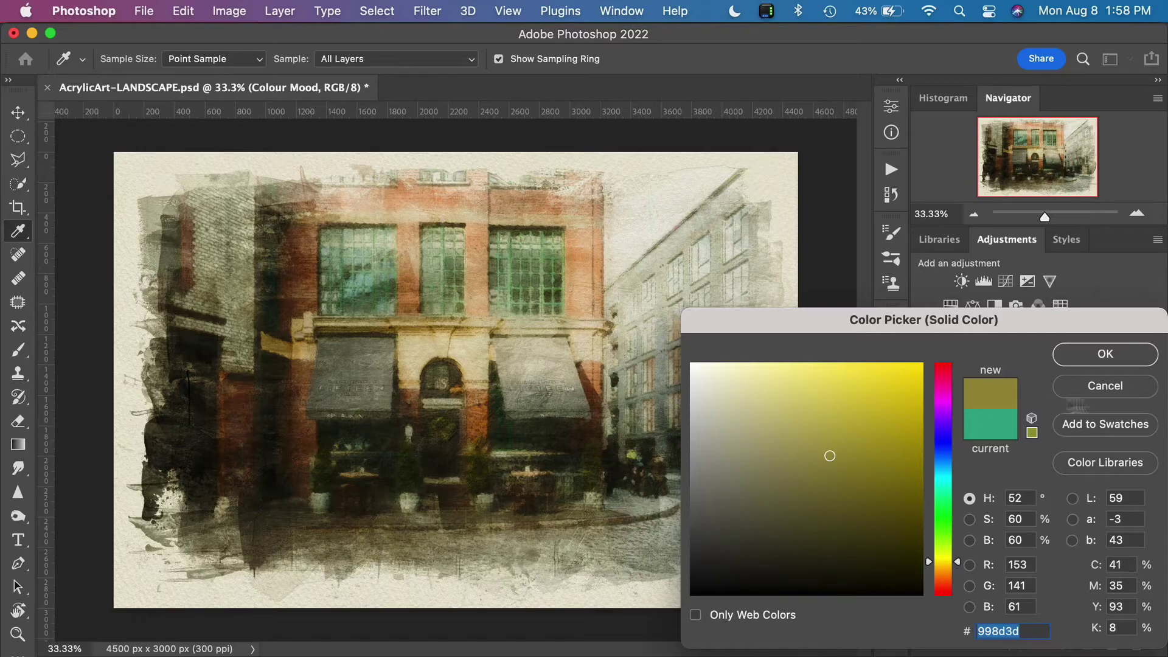
pyautogui.click(1105, 385)
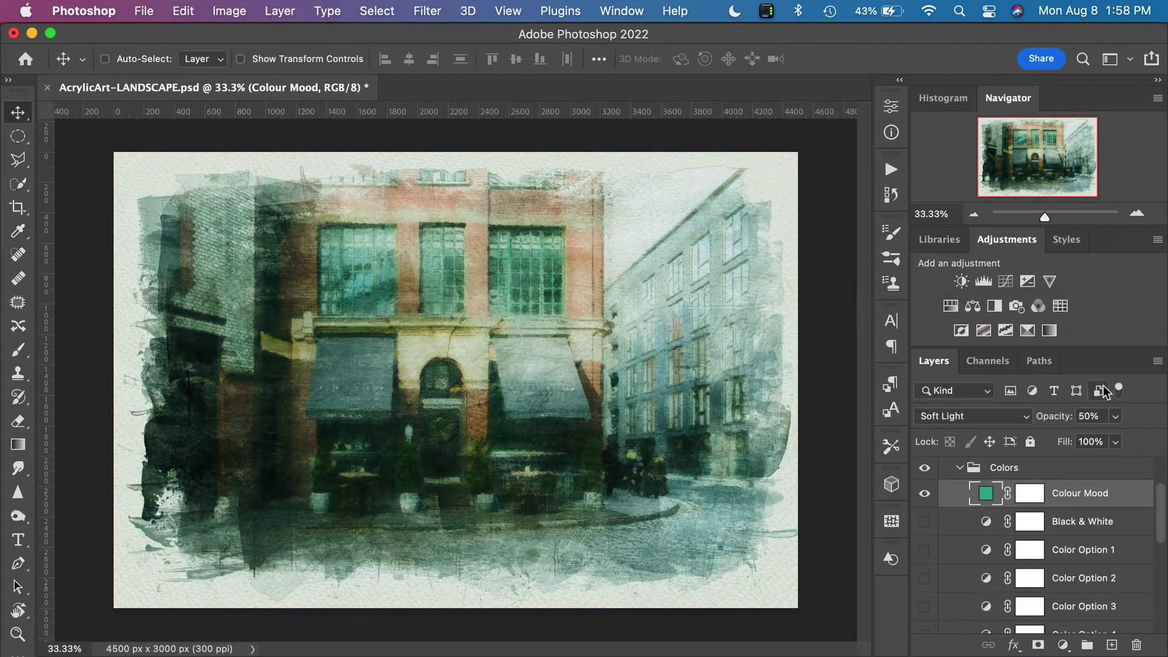
pyautogui.click(925, 494)
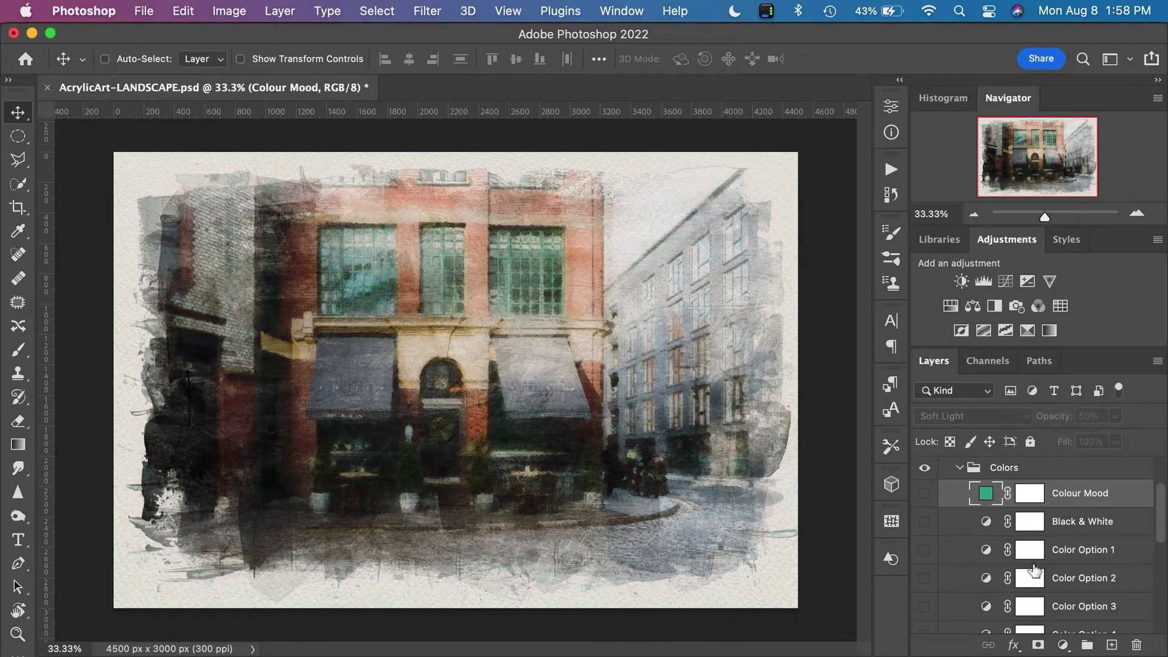
# Preview the Black & White adjustment in the Colors group and hide it again
pyautogui.scroll(-2, 1034, 570)
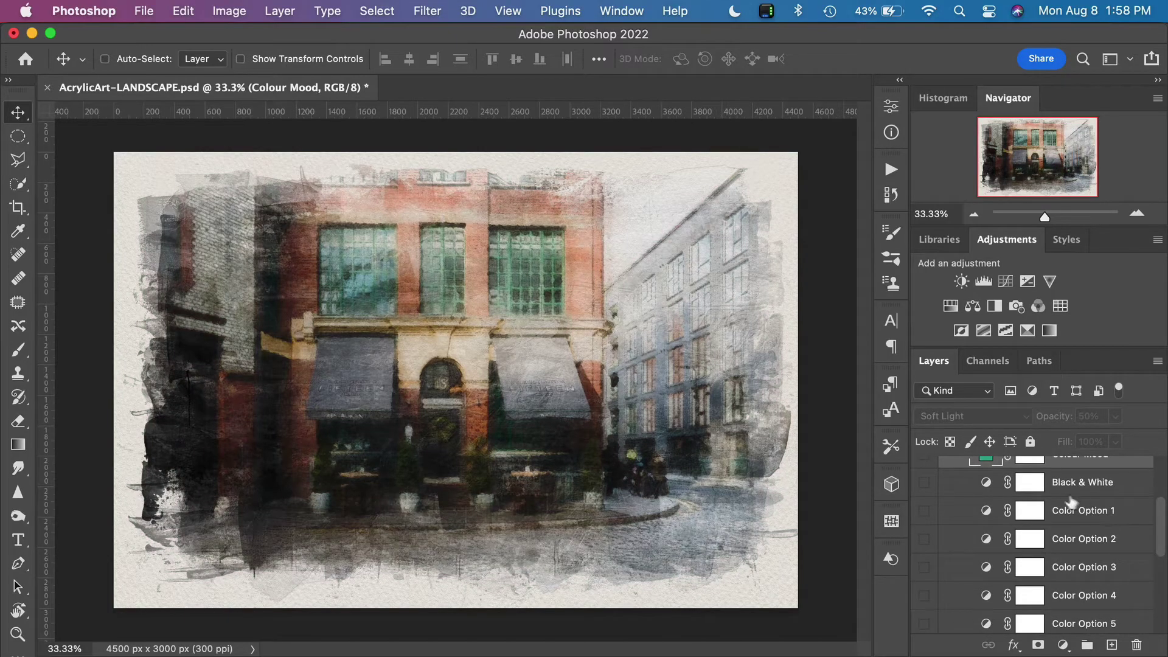
pyautogui.click(924, 483)
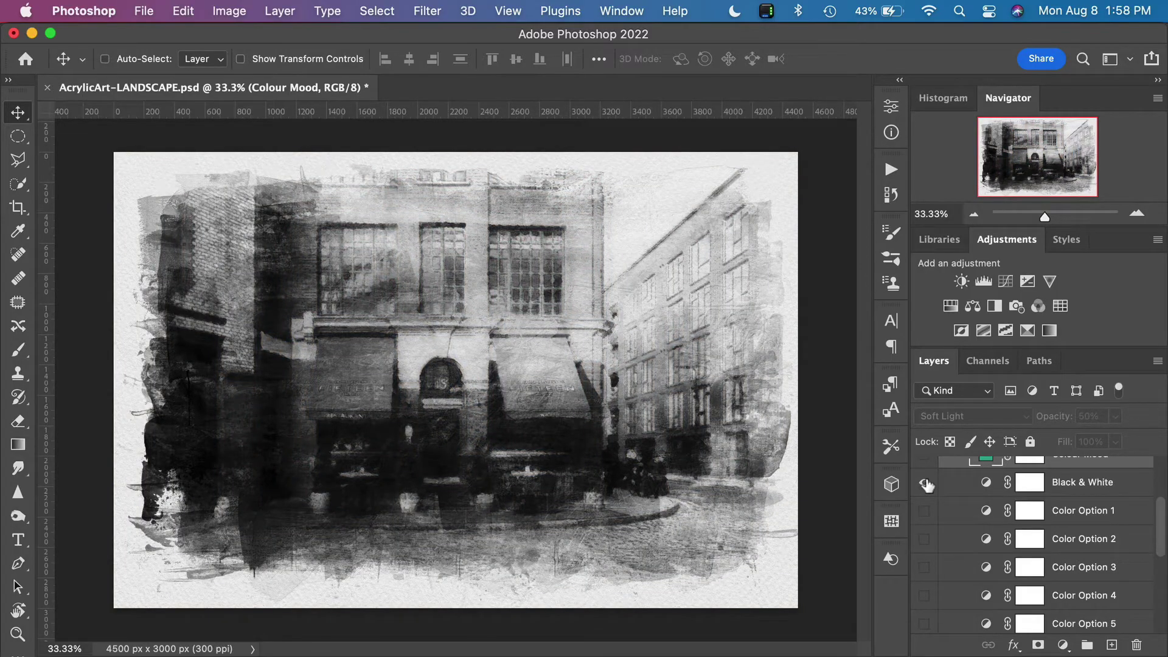
pyautogui.click(924, 482)
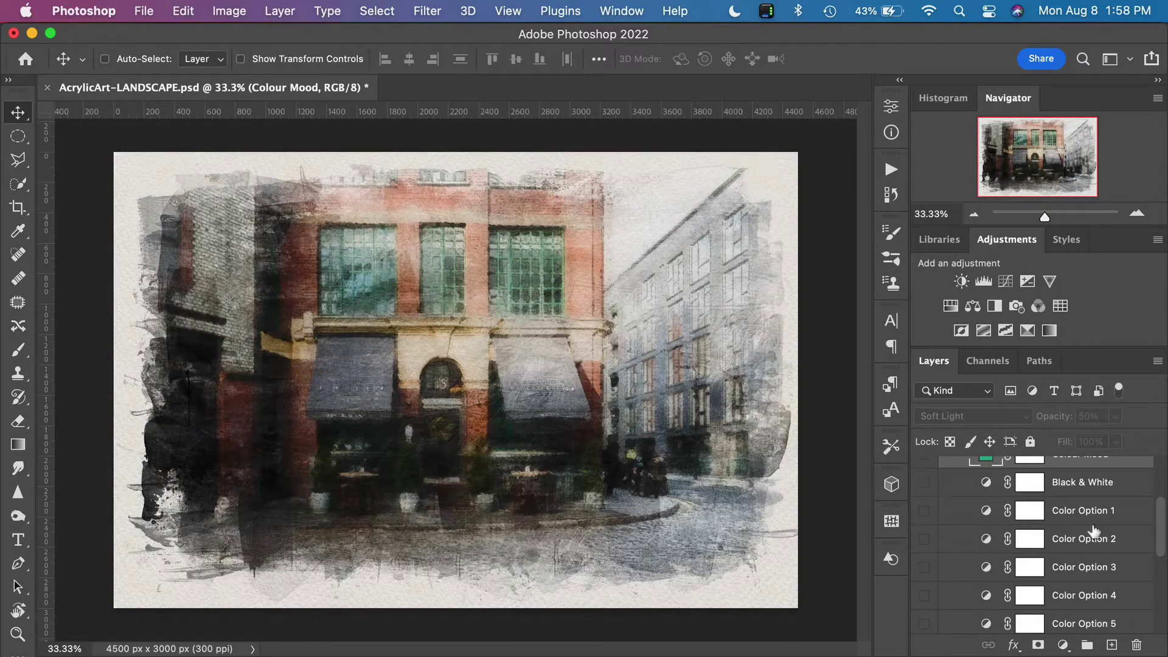
# Browse the color option layers and compare the artwork with and without Color Option 2, leaving it hidden
pyautogui.scroll(-8, 1089, 567)
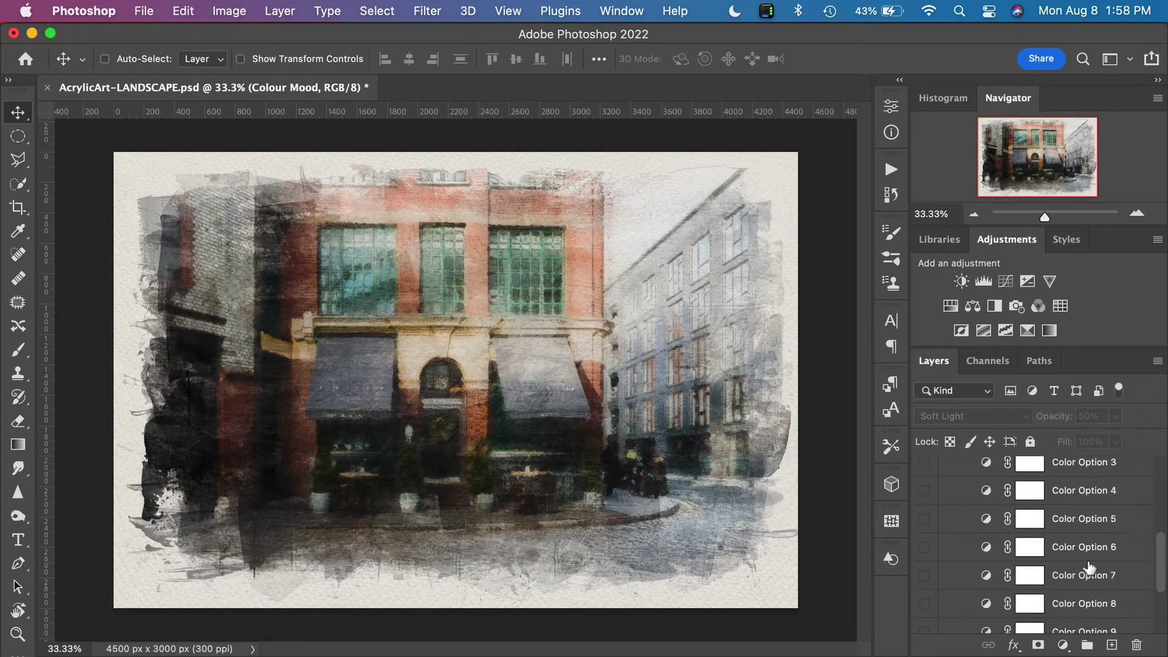
pyautogui.scroll(8, 1089, 568)
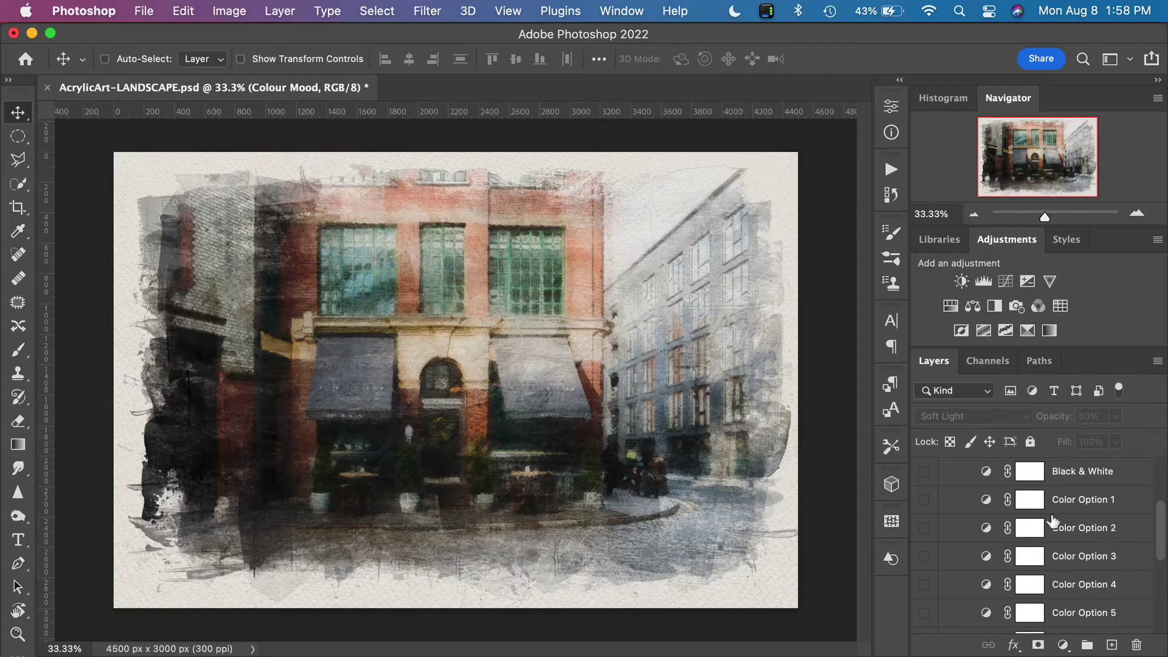
pyautogui.click(924, 529)
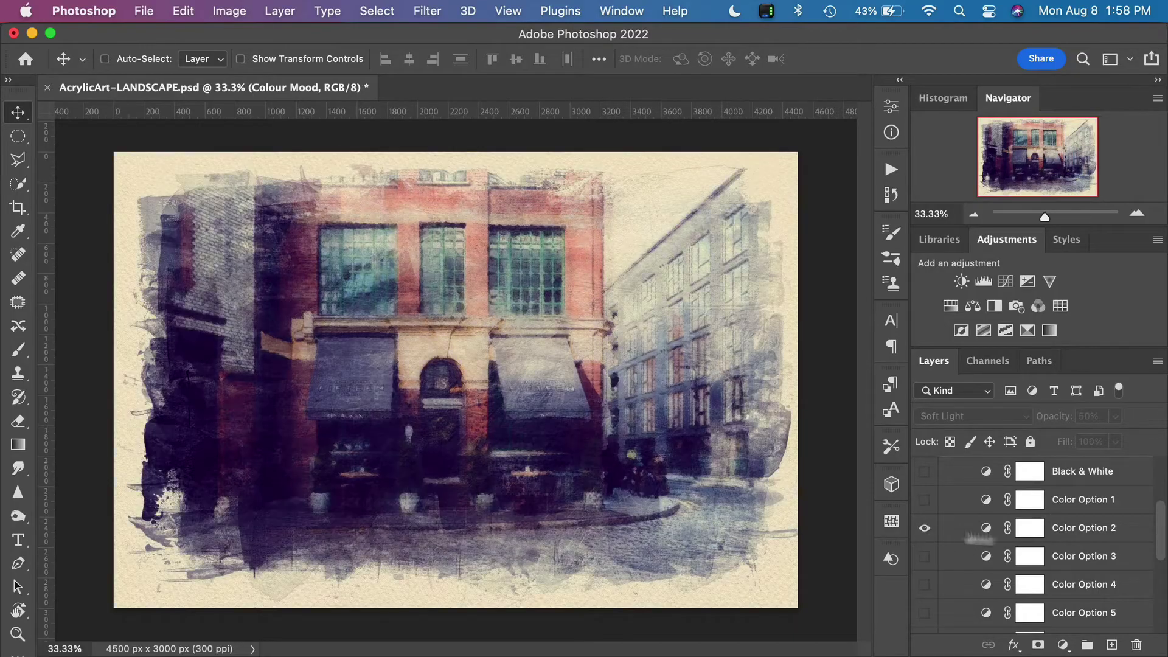
pyautogui.scroll(1, 1038, 534)
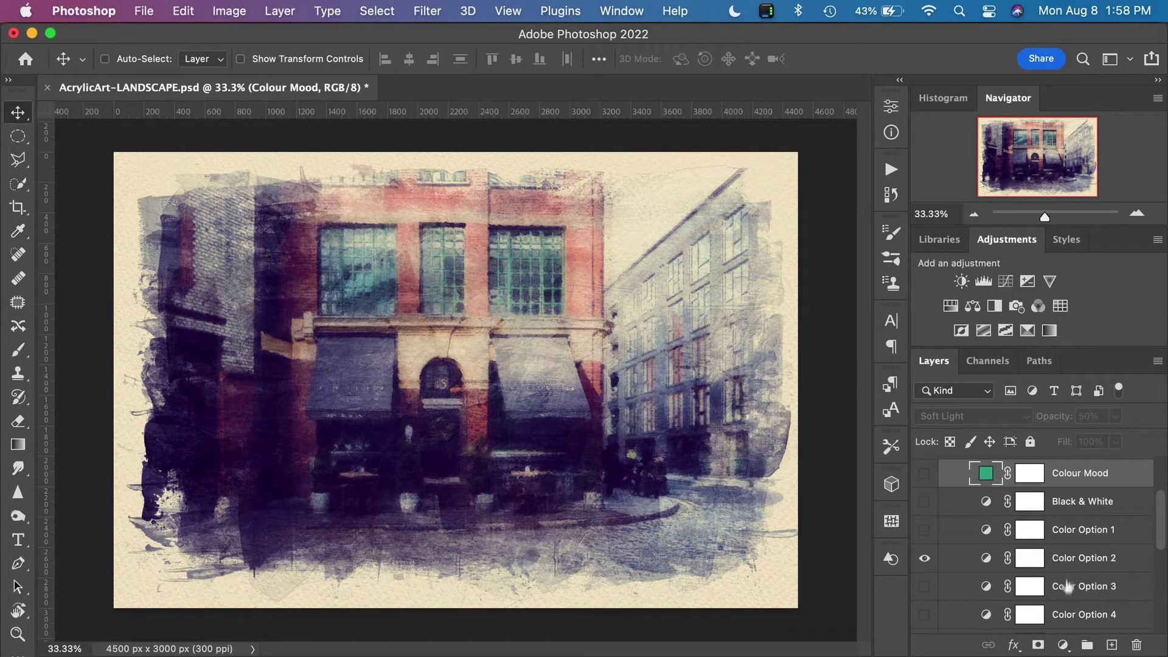
pyautogui.click(924, 561)
pyautogui.click(924, 561)
pyautogui.click(925, 561)
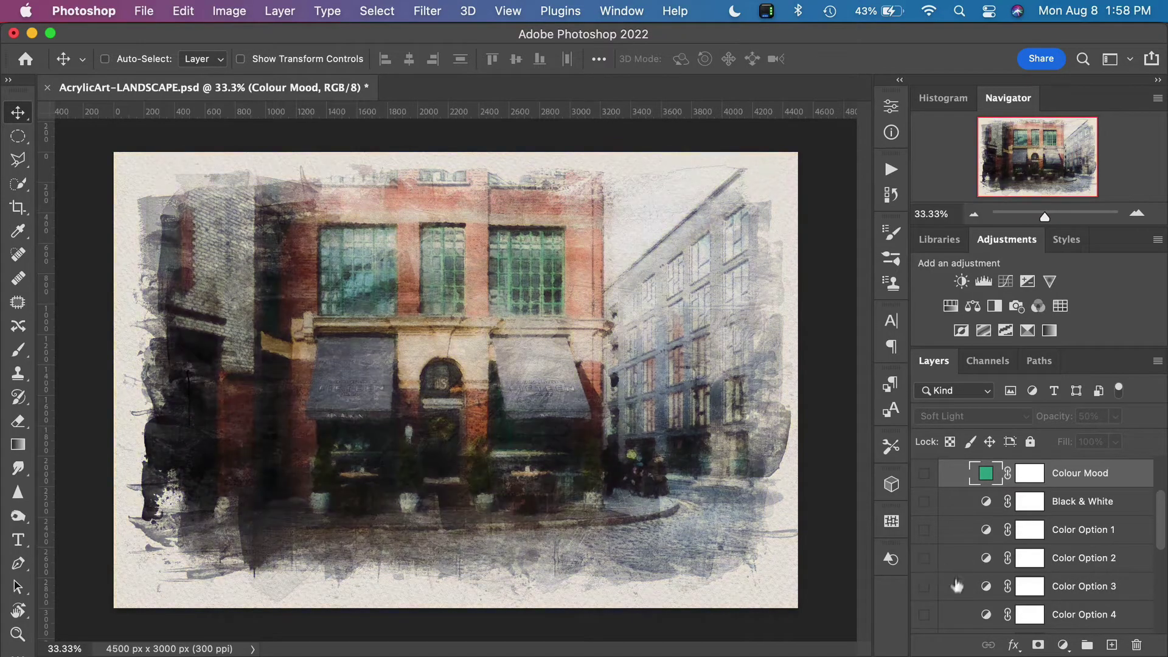
# Preview Color Option 4 and Color Option 3 one at a time, hiding each again
pyautogui.click(925, 614)
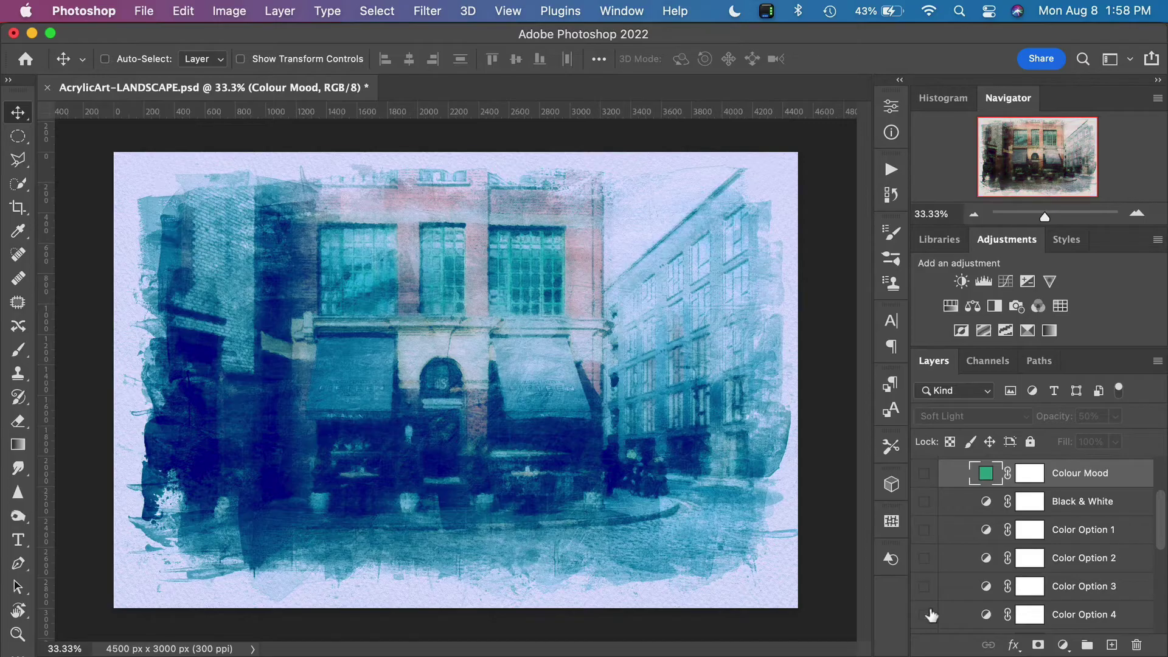
pyautogui.click(926, 614)
pyautogui.click(925, 585)
pyautogui.click(924, 586)
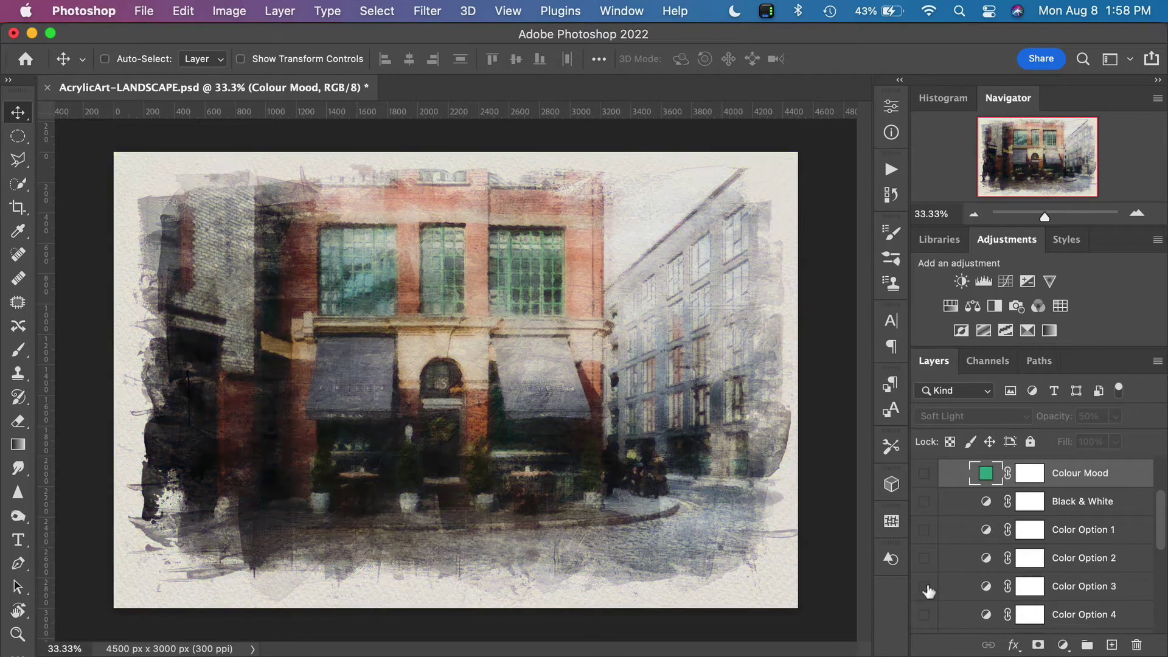
# Collapse the Colors group inside Optional Controls
pyautogui.scroll(-2, 1008, 581)
pyautogui.scroll(4, 1008, 581)
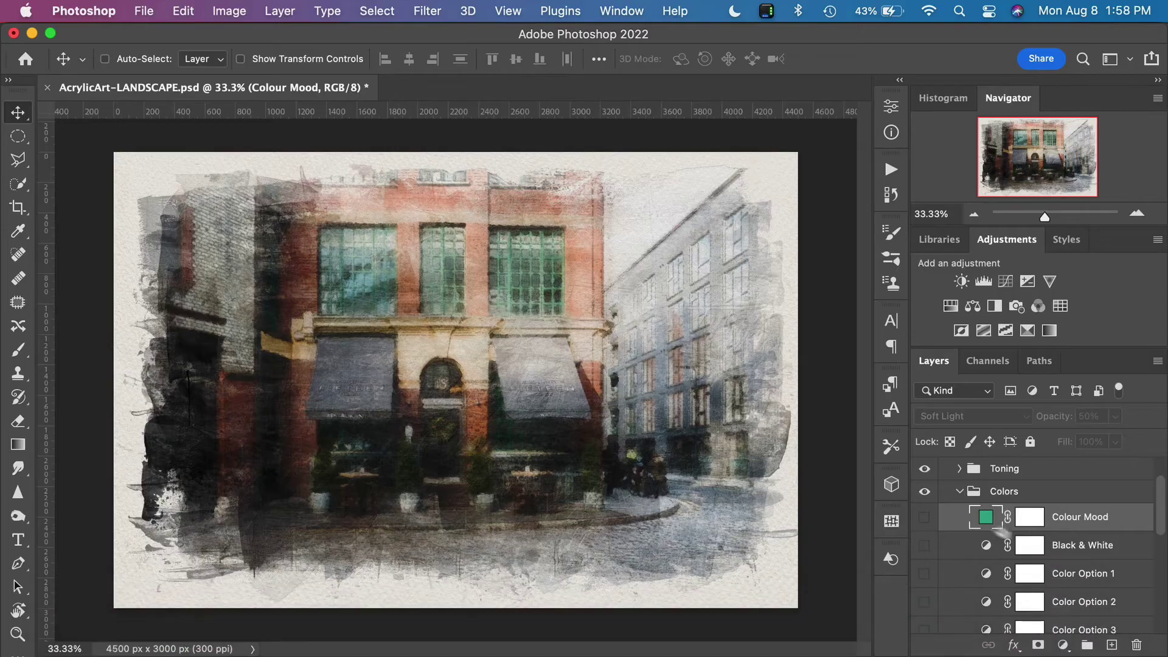
pyautogui.click(960, 493)
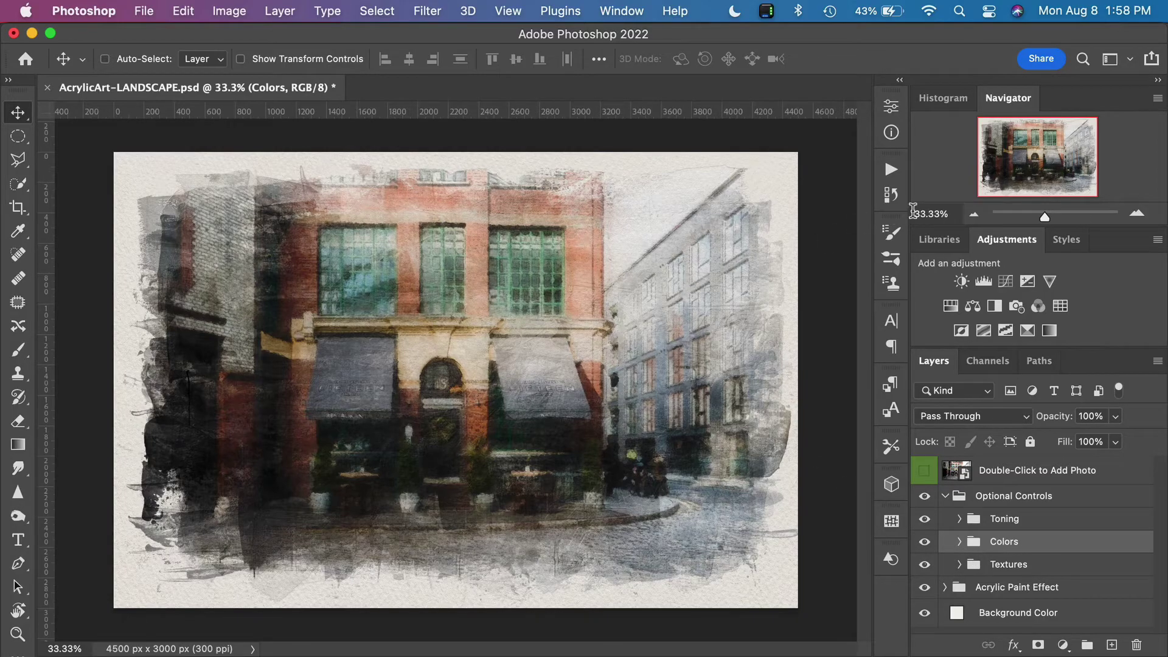
# Expand the Textures group to reach its texture layers, with the building's upper facade viewed up close
pyautogui.scroll(1, 604, 301)
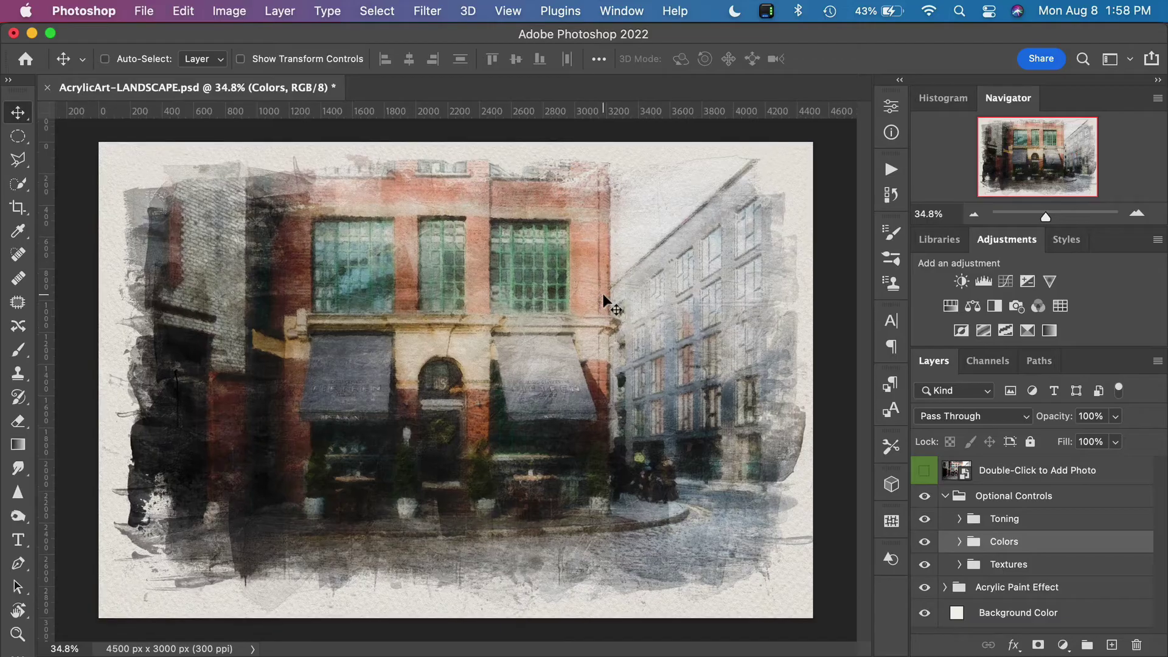
pyautogui.scroll(5, 604, 301)
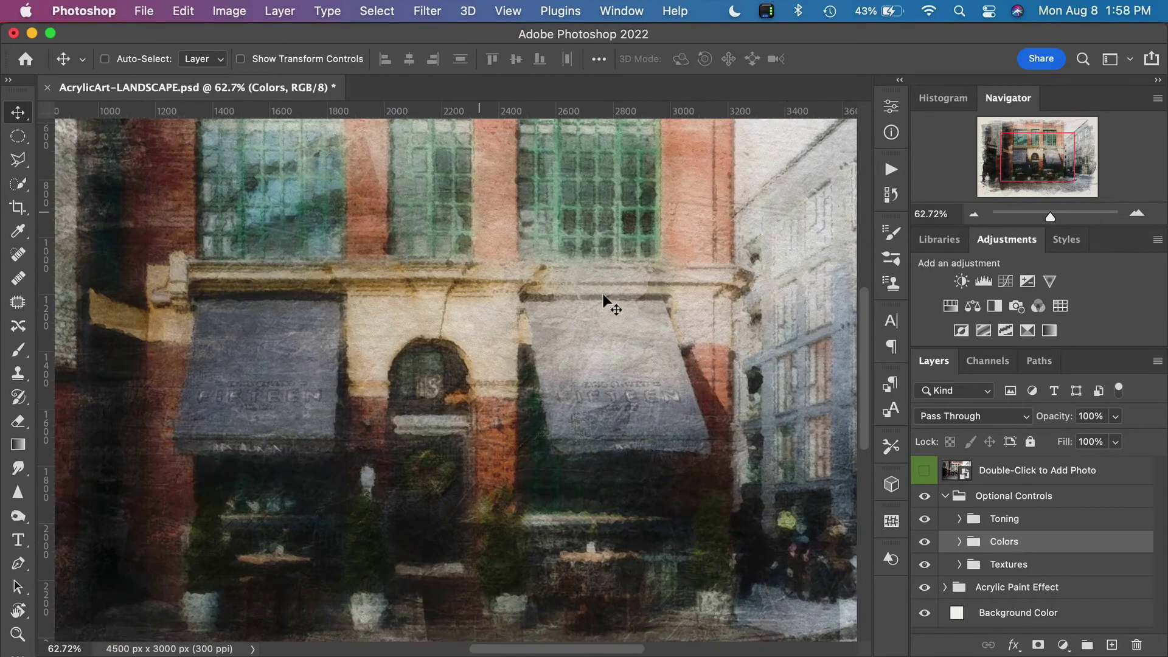
pyautogui.scroll(2, 695, 238)
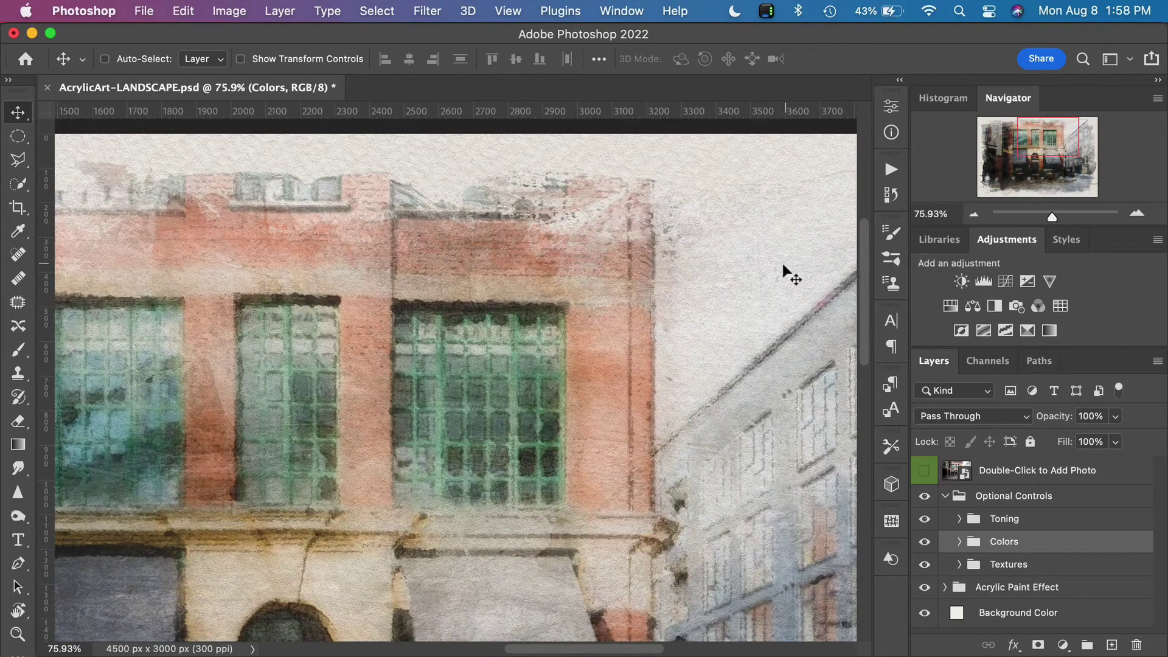
pyautogui.moveTo(691, 295); pyautogui.dragTo(662, 245)
pyautogui.click(1007, 569)
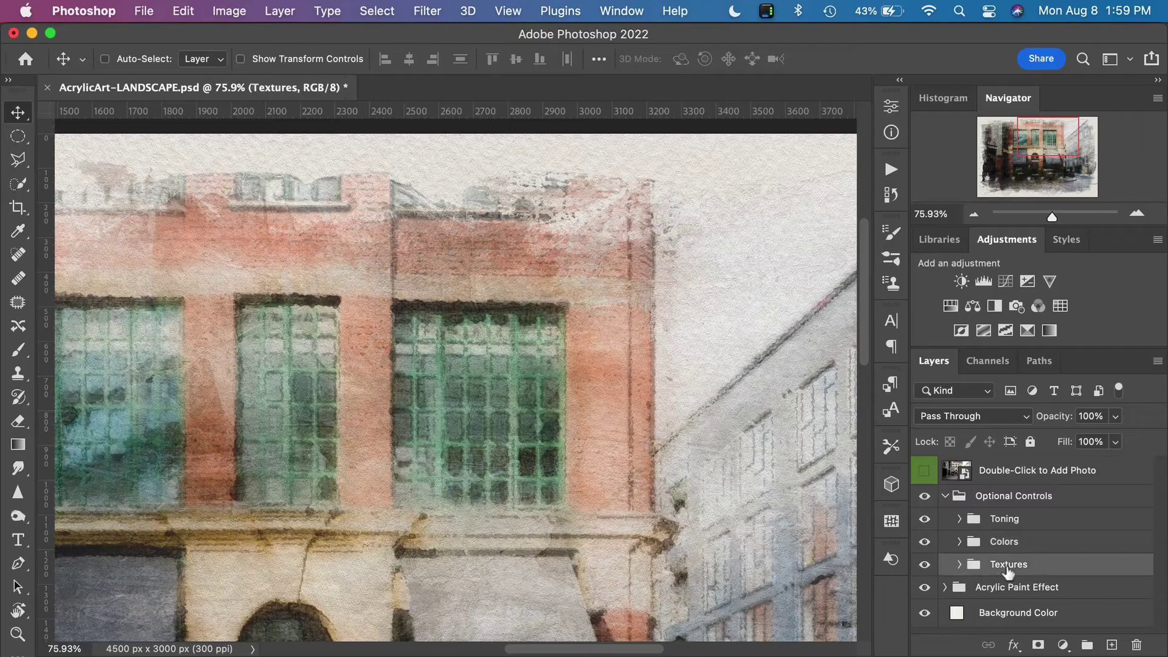
pyautogui.click(959, 565)
pyautogui.scroll(-3, 996, 572)
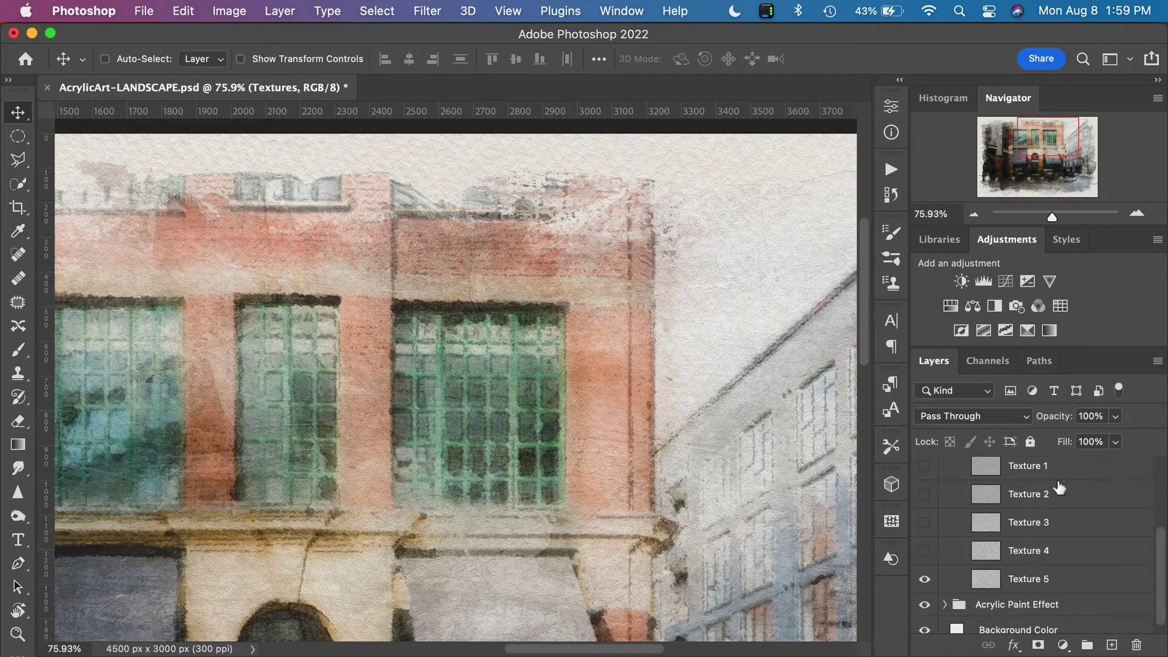
# Compare the artwork with and without the Texture 5 layer, leaving it hidden
pyautogui.click(924, 579)
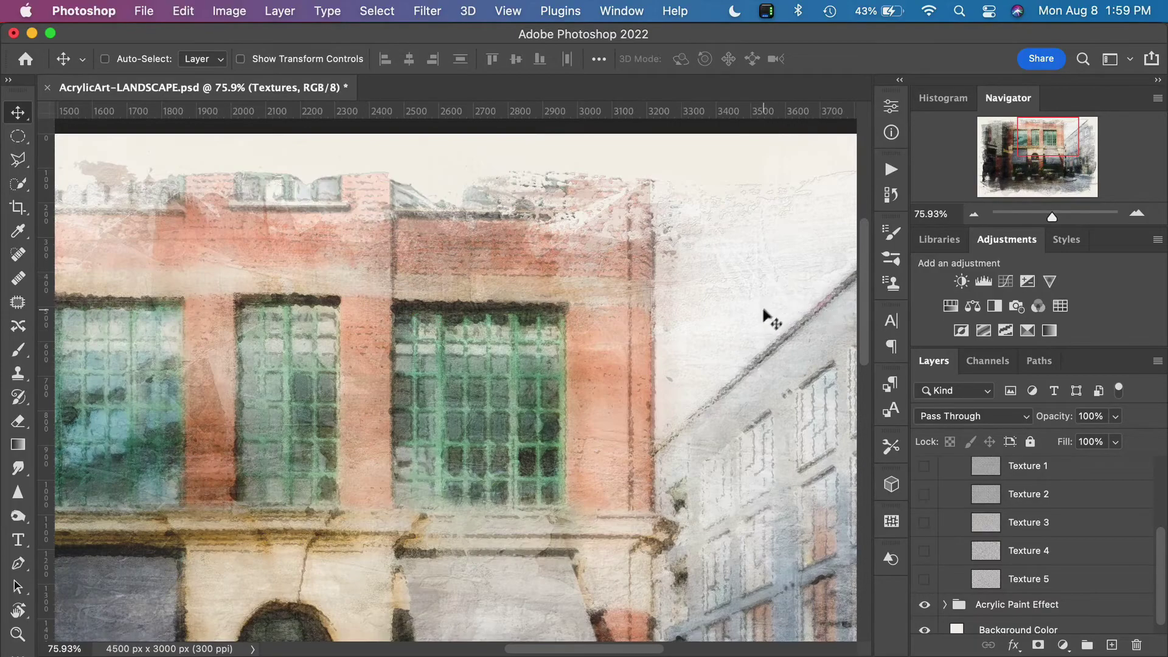
pyautogui.click(925, 579)
pyautogui.click(925, 579)
# Preview Texture 1 and hide it again, and show Texture 2 as the paper texture of the whole artwork
pyautogui.click(924, 466)
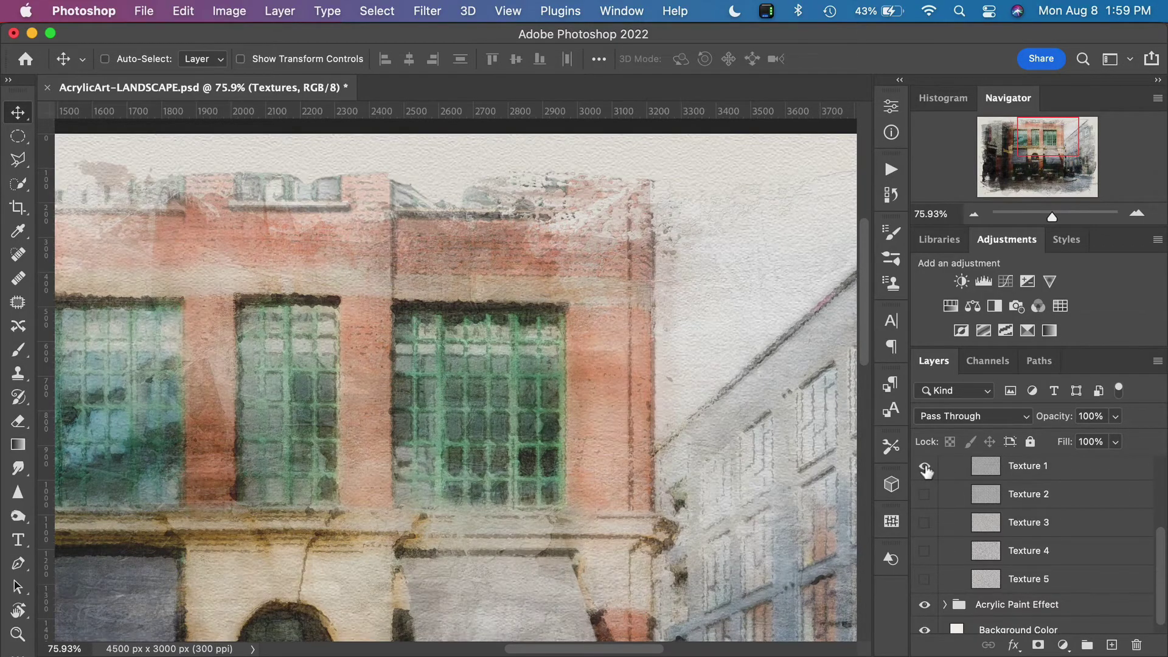
pyautogui.click(924, 467)
pyautogui.click(925, 495)
pyautogui.scroll(-5, 607, 369)
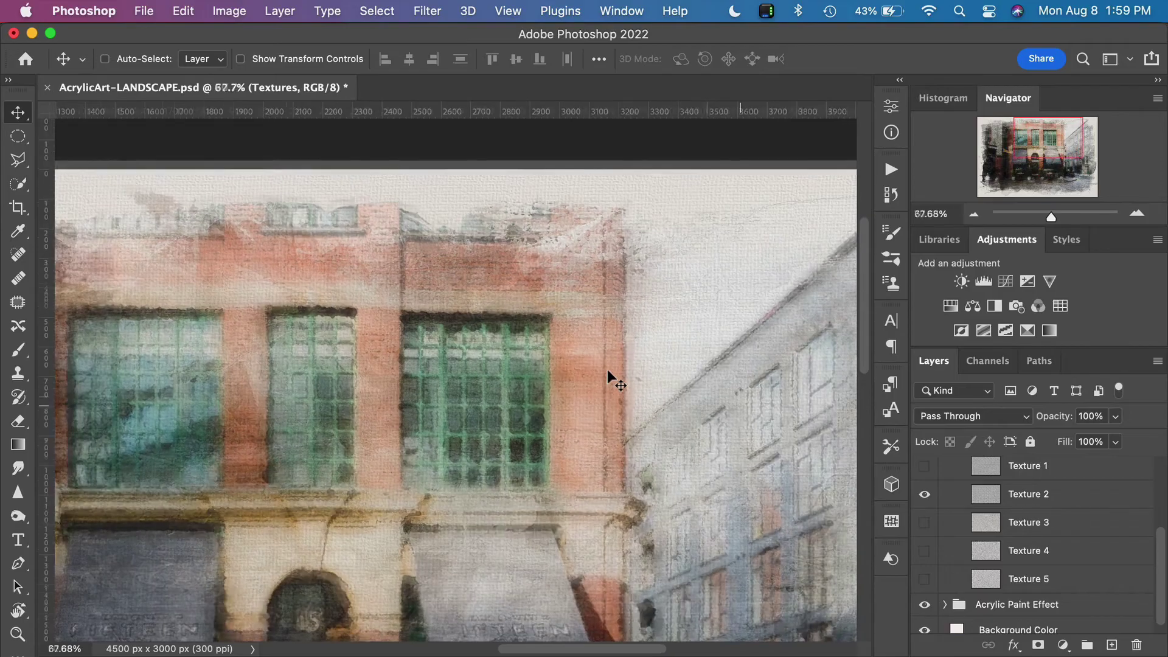
pyautogui.scroll(-1, 607, 369)
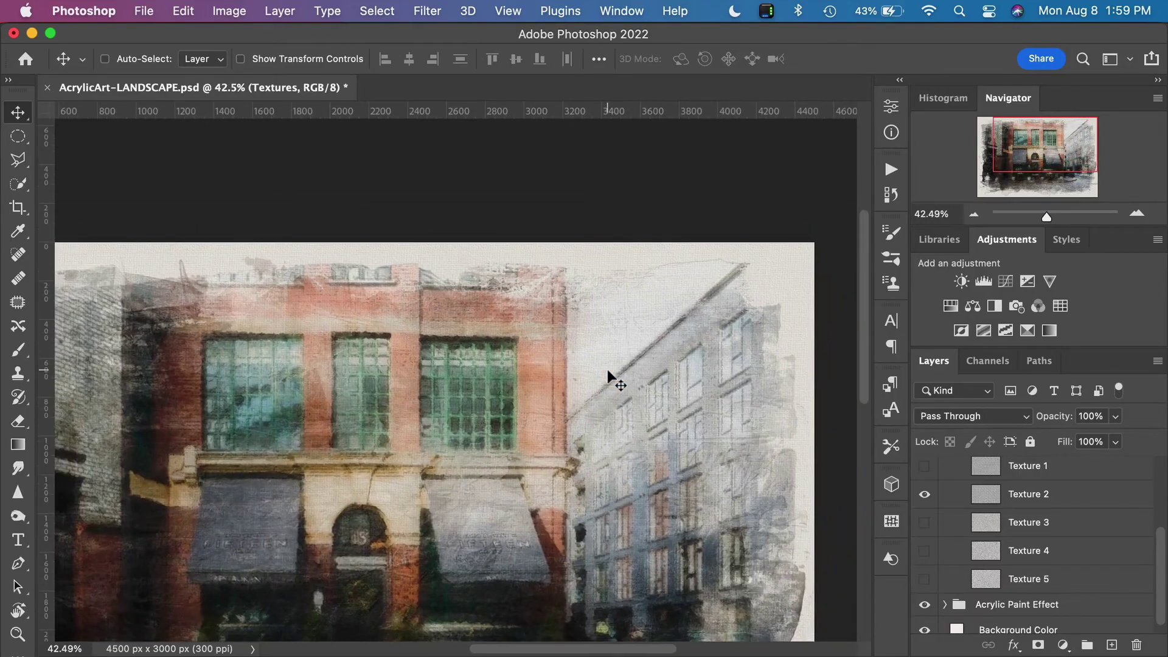
pyautogui.scroll(-2, 607, 370)
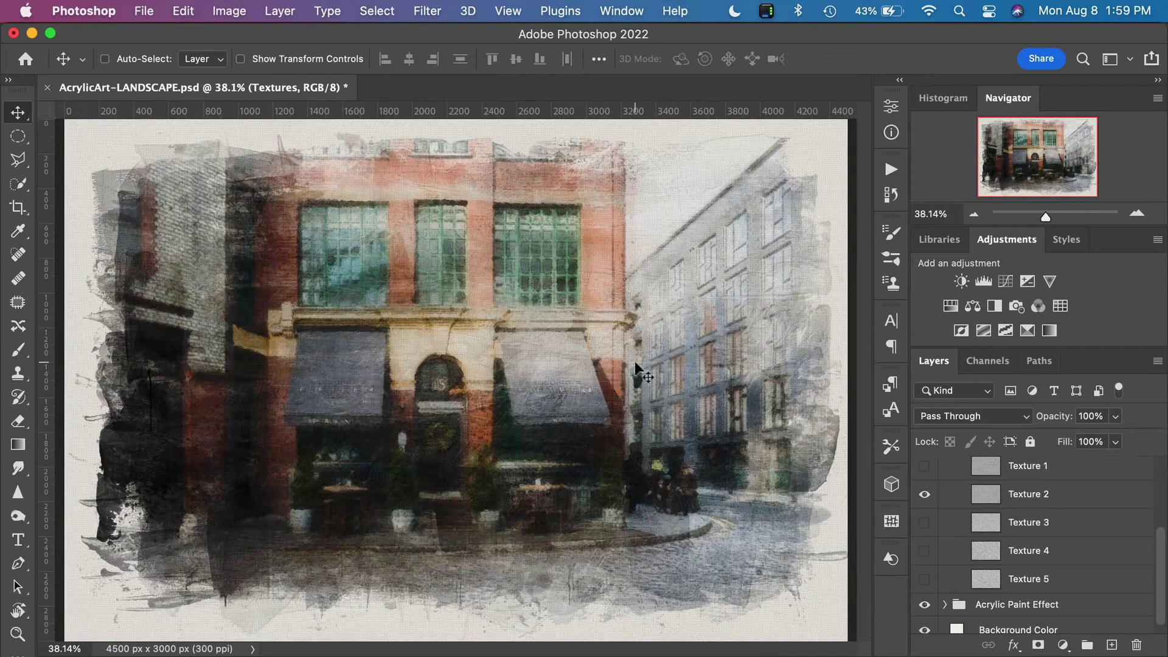
pyautogui.scroll(-1, 634, 364)
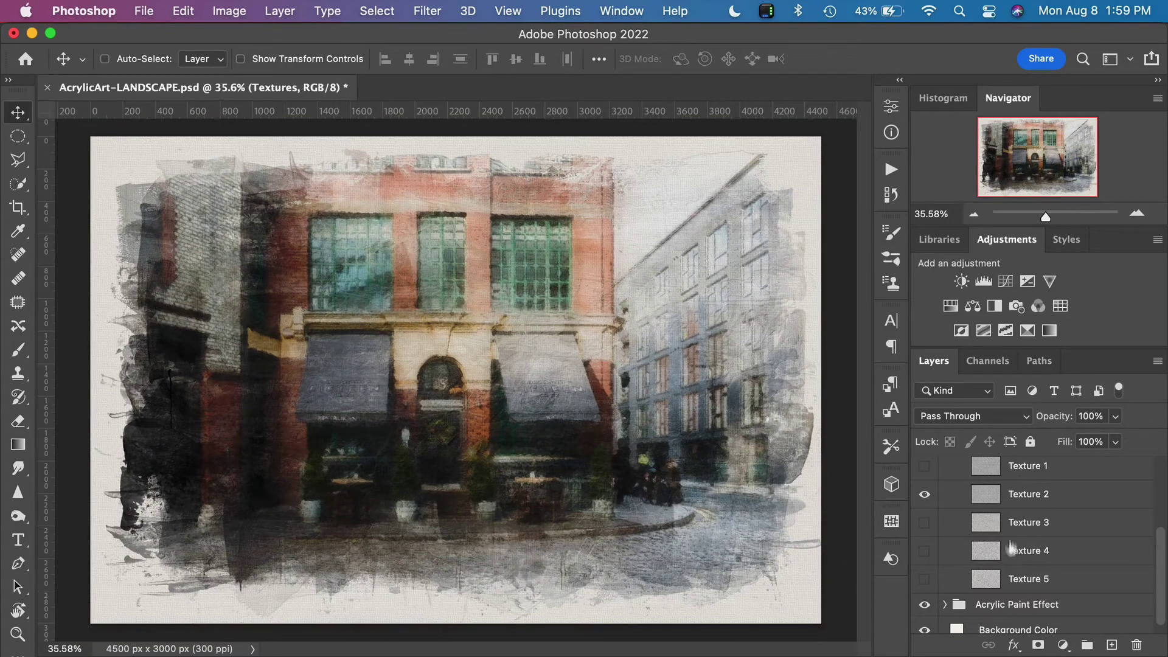
# Try the Texture 2 layer at 100% opacity and return it to 30%
pyautogui.click(1076, 500)
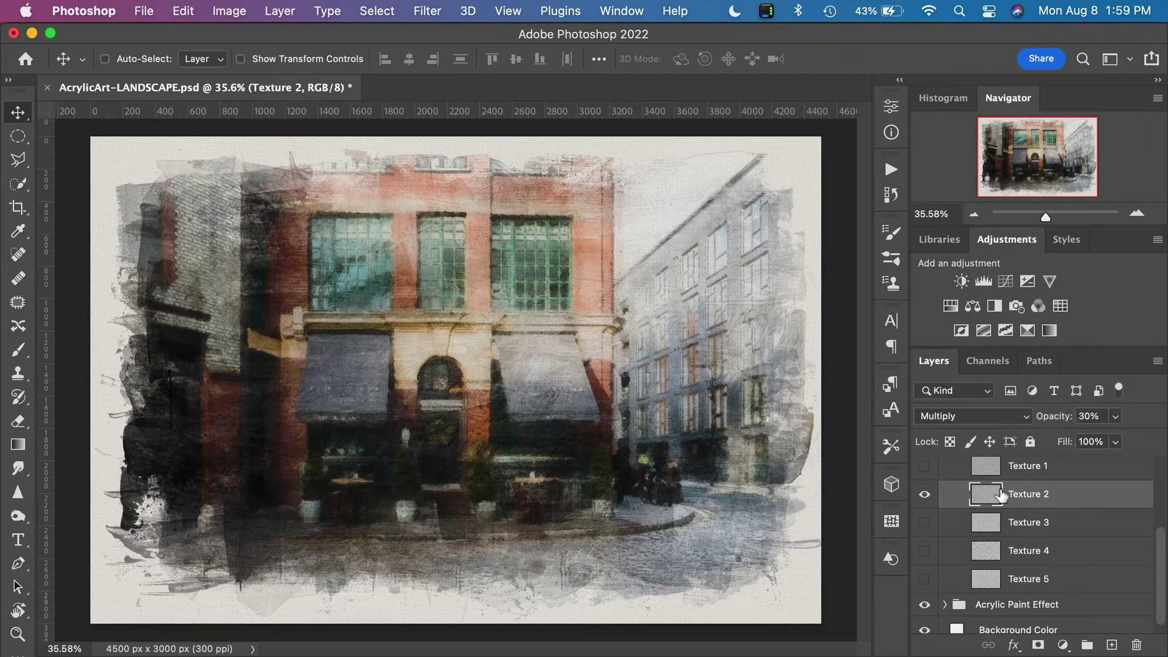
pyautogui.moveTo(1049, 418); pyautogui.dragTo(1121, 419)
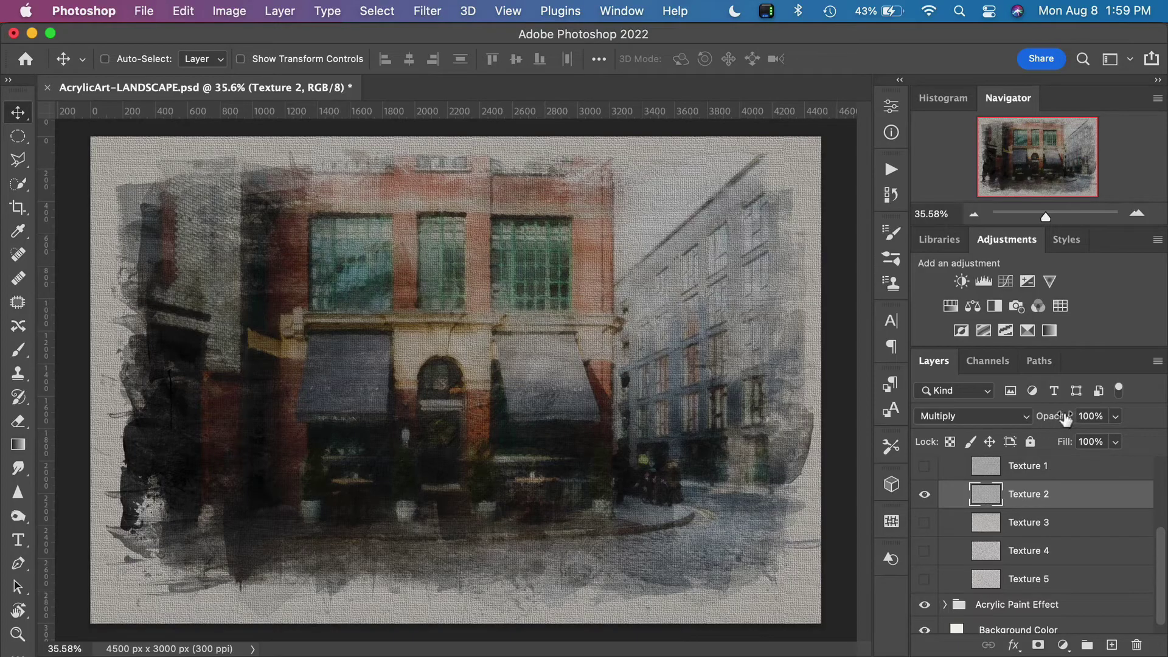
pyautogui.moveTo(1064, 419); pyautogui.dragTo(991, 426)
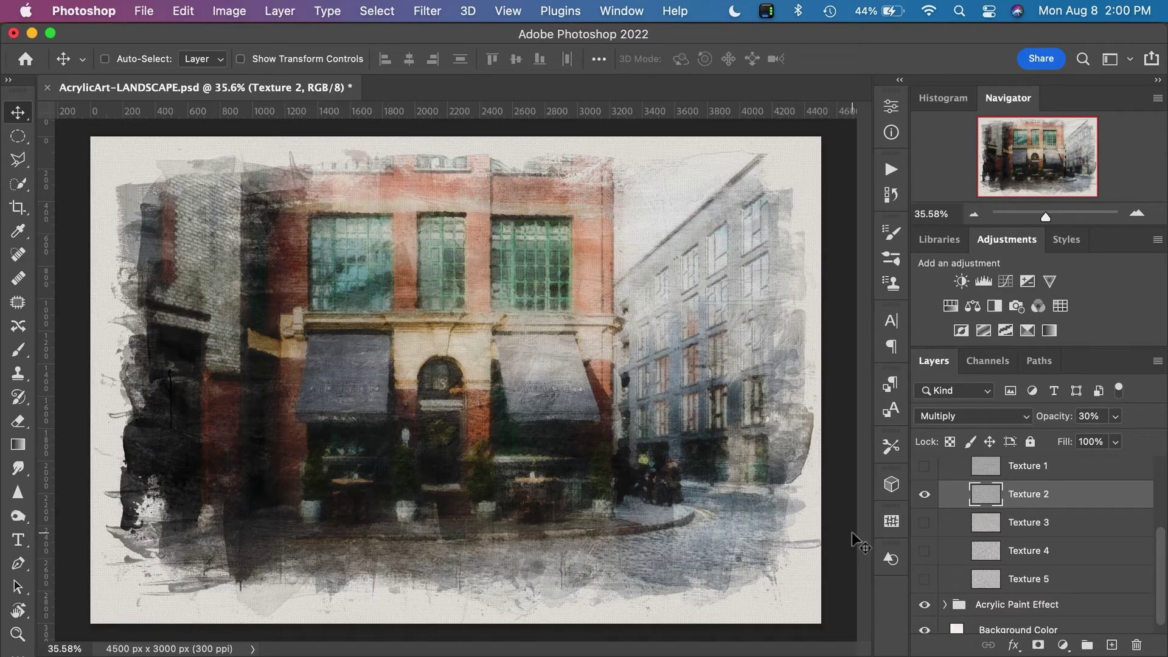
# Collapse the Textures and Optional Controls groups and expand the Acrylic Paint Effect group
pyautogui.scroll(1, 1030, 492)
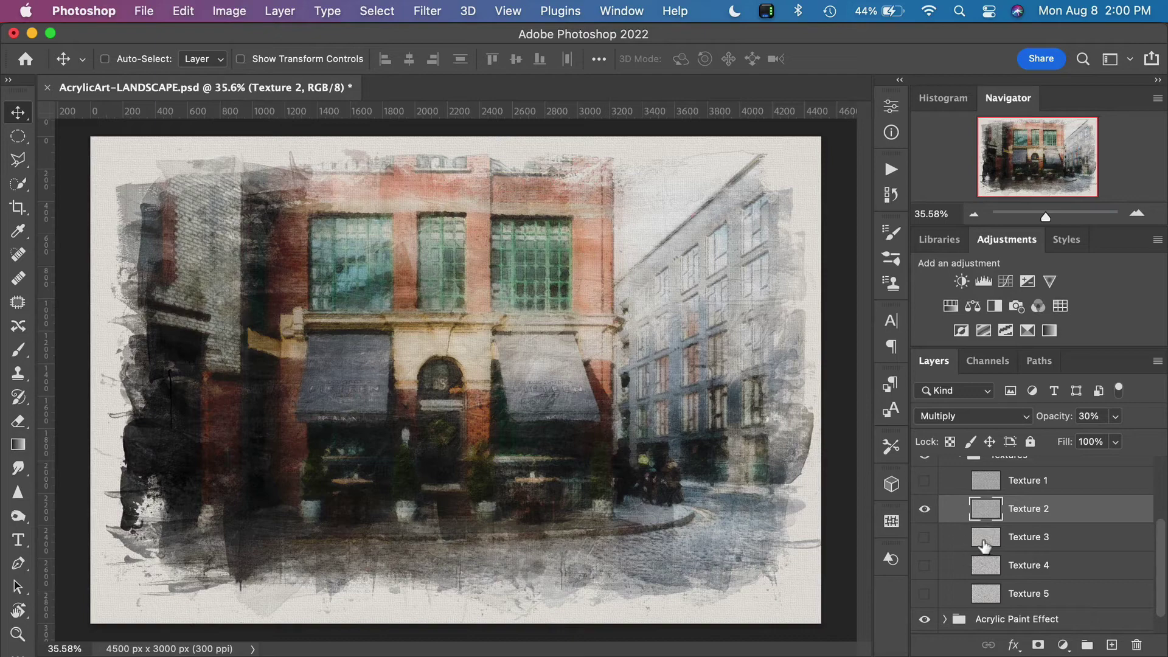
pyautogui.scroll(1, 985, 545)
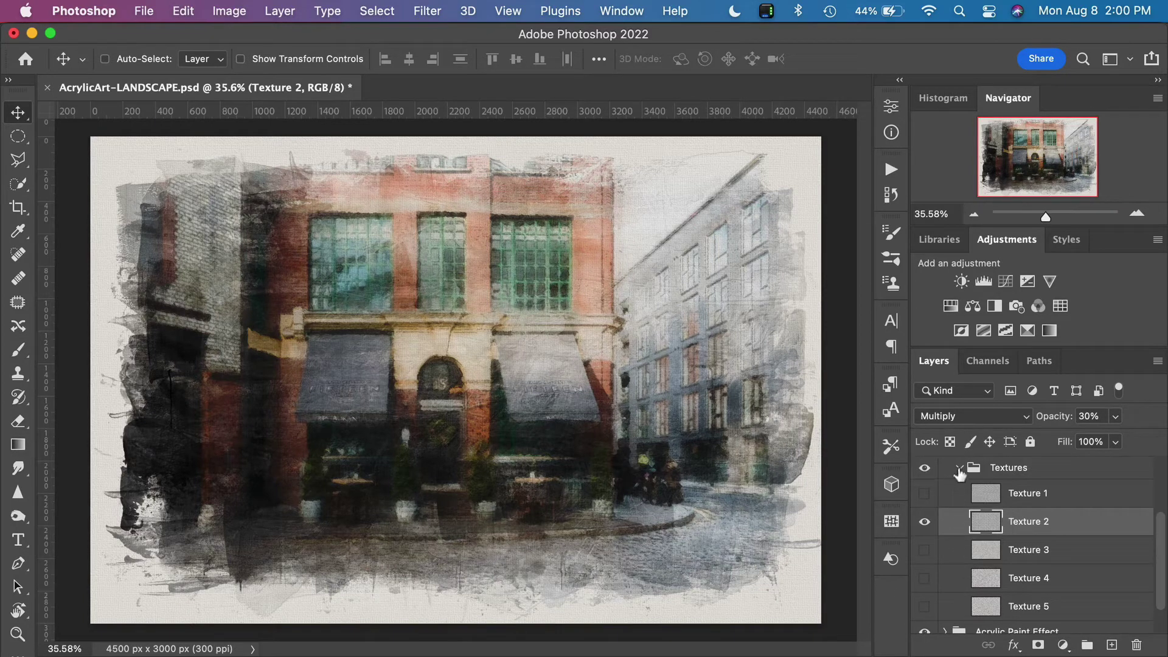
pyautogui.click(959, 469)
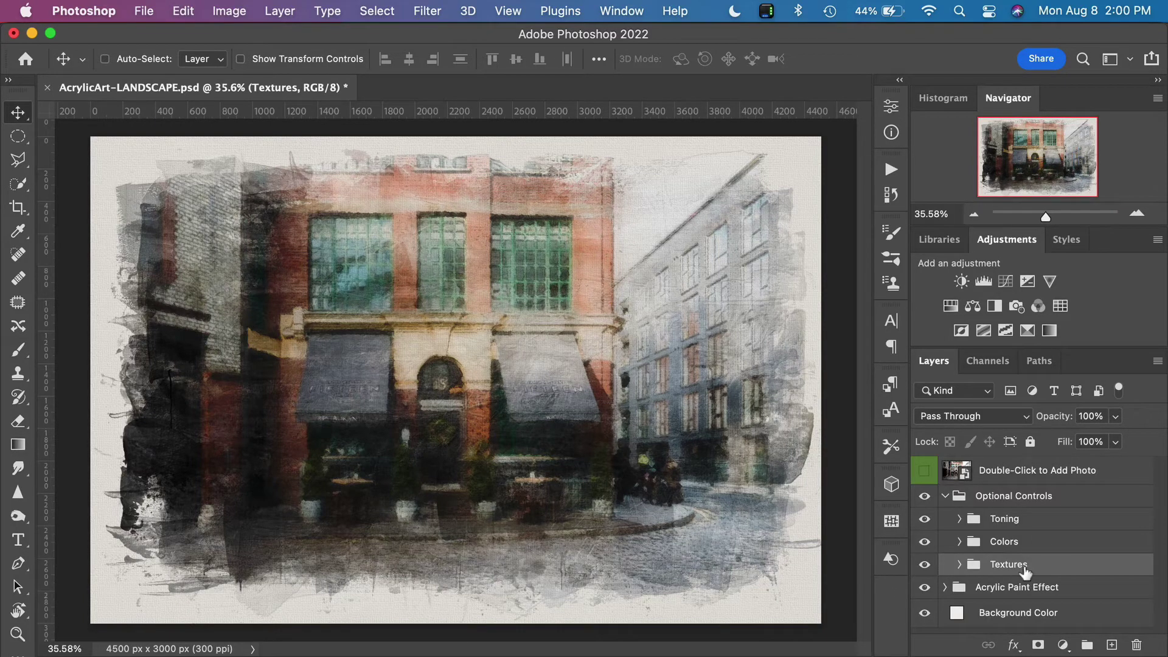
pyautogui.click(945, 497)
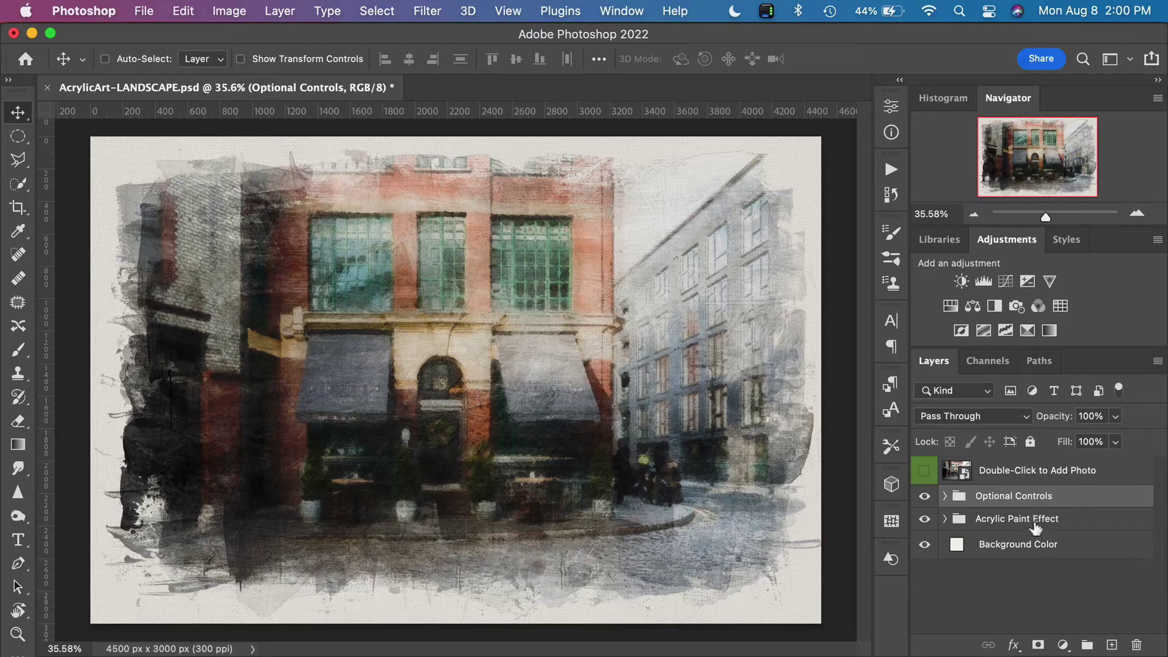
pyautogui.click(945, 521)
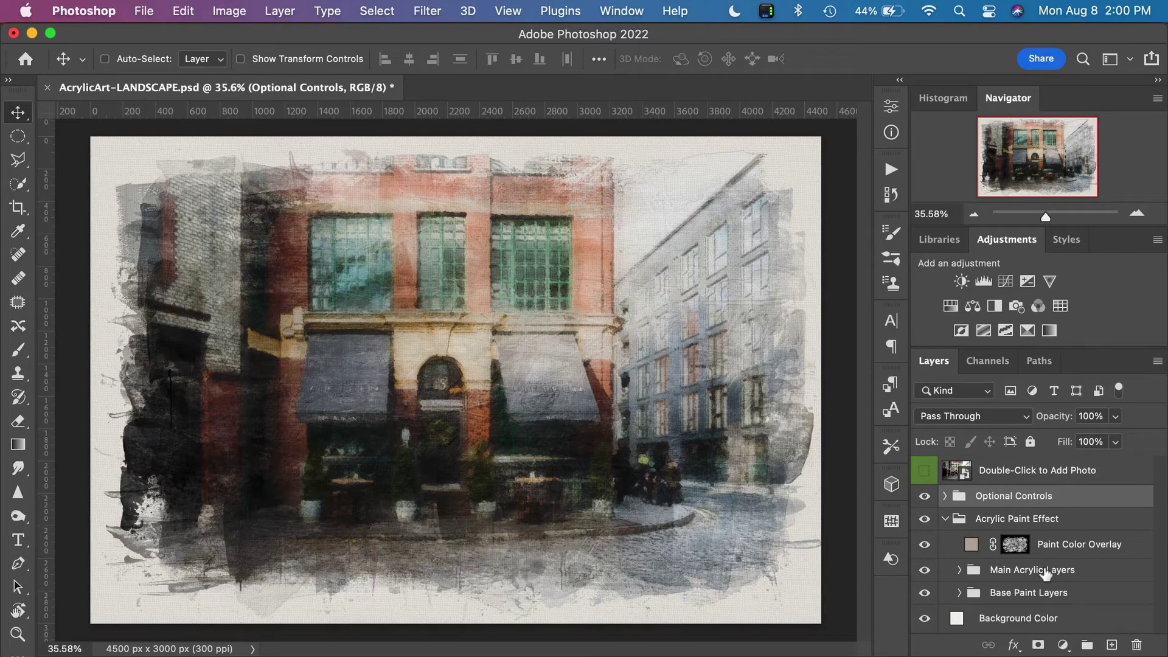
# Open the Paint Color Overlay layer's fill color and try neutral shades ranging from dark grey-brown to light beige
pyautogui.click(970, 551)
pyautogui.doubleClick(970, 550)
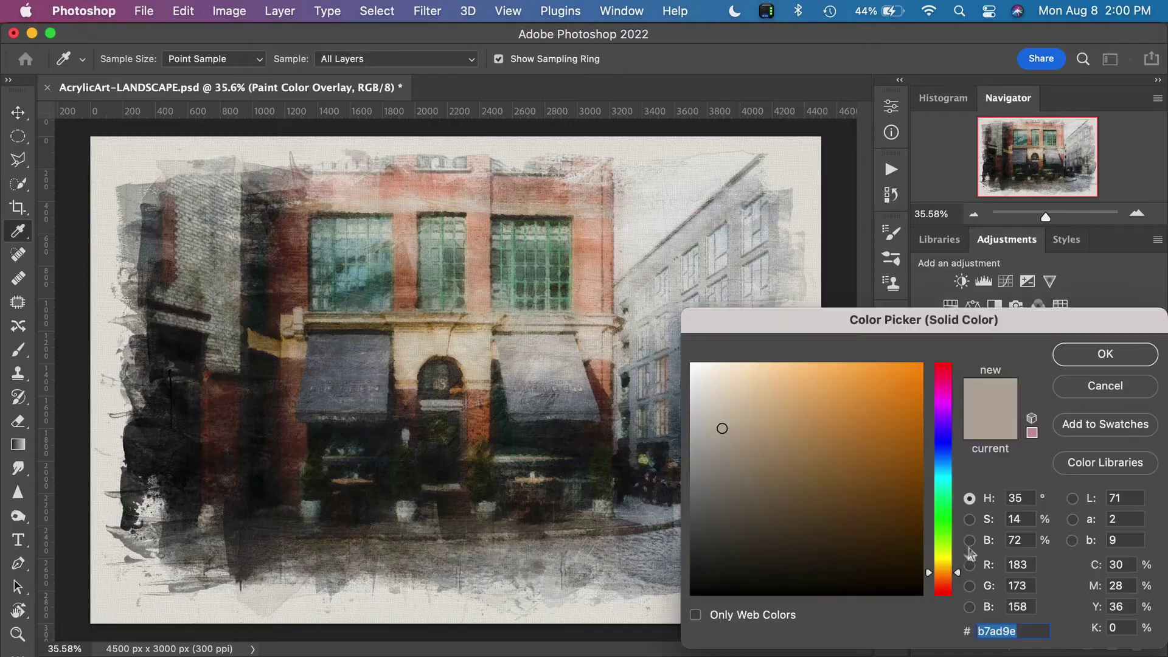
pyautogui.moveTo(929, 320); pyautogui.dragTo(929, 176)
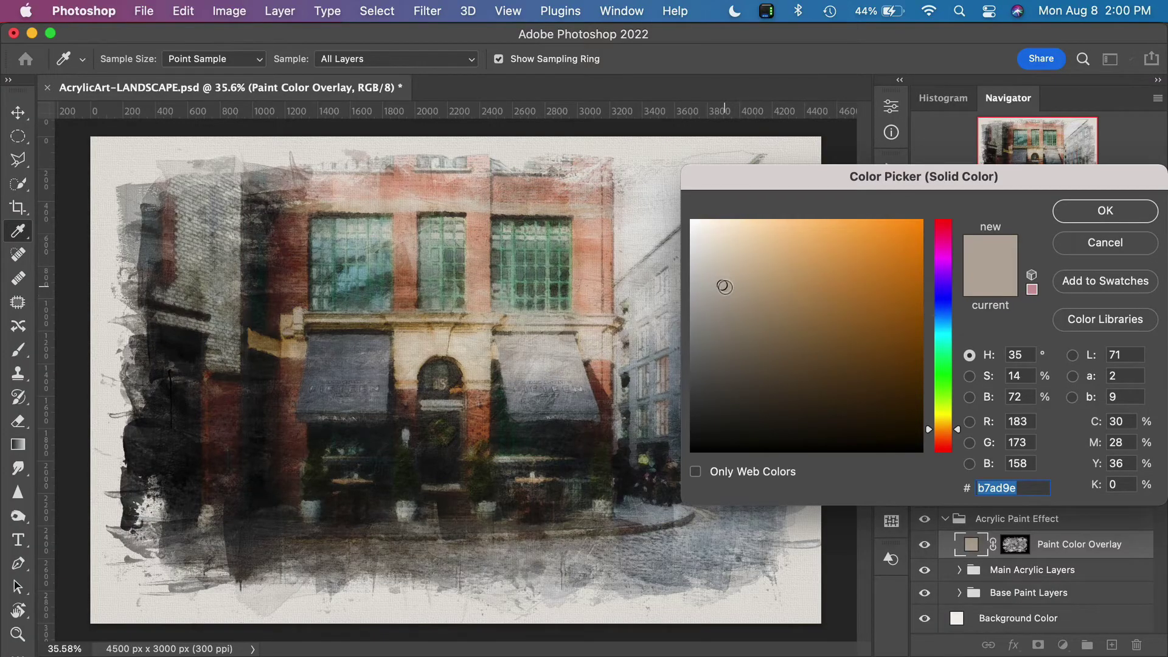
pyautogui.click(723, 320)
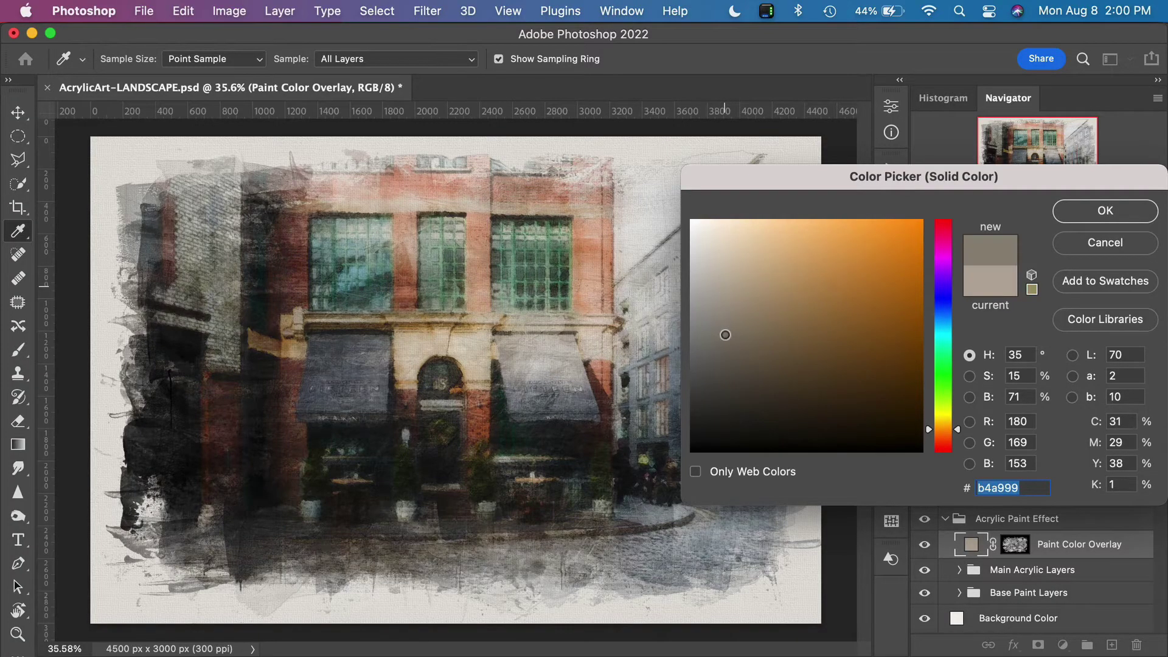
pyautogui.click(726, 360)
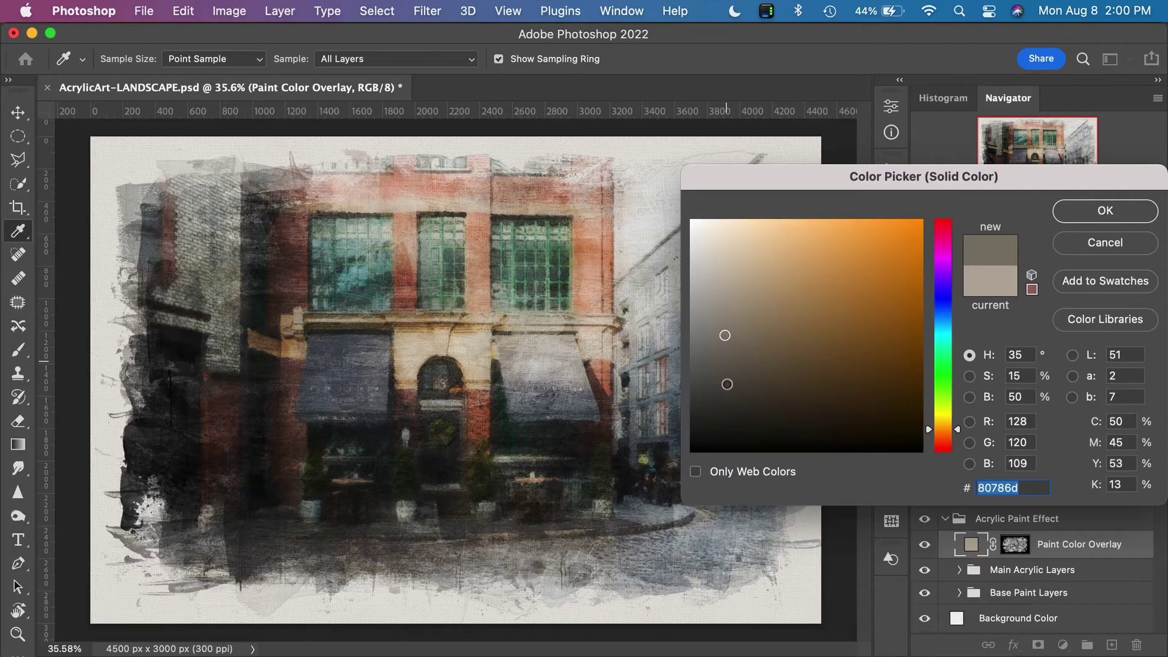
pyautogui.click(723, 393)
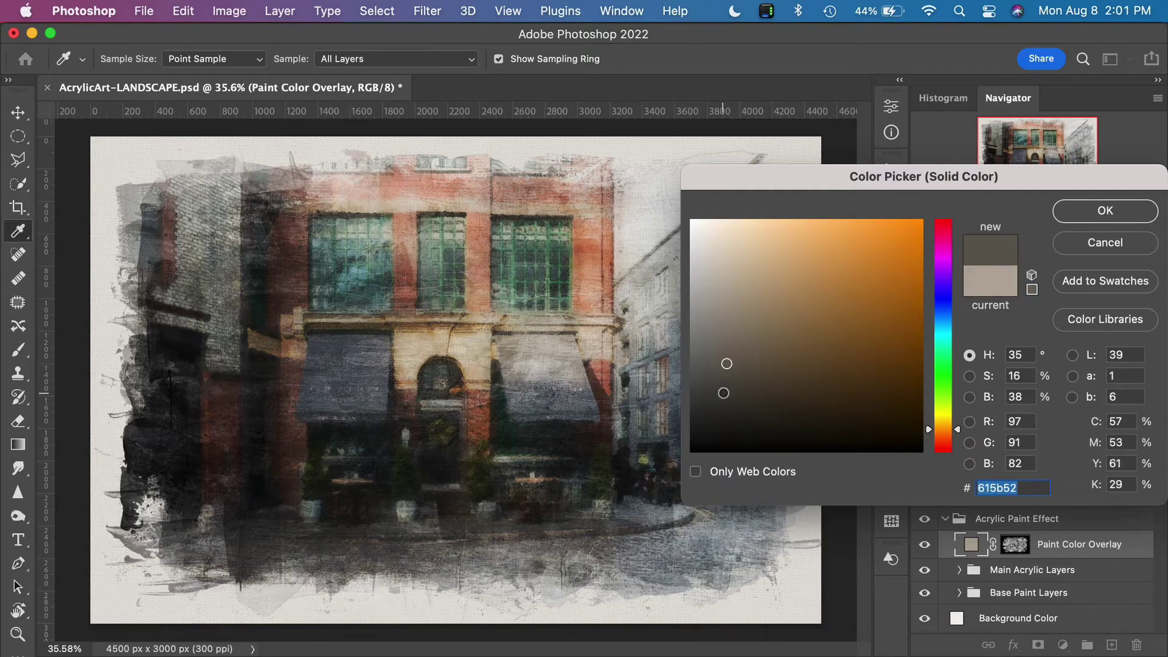
pyautogui.click(727, 239)
pyautogui.click(724, 386)
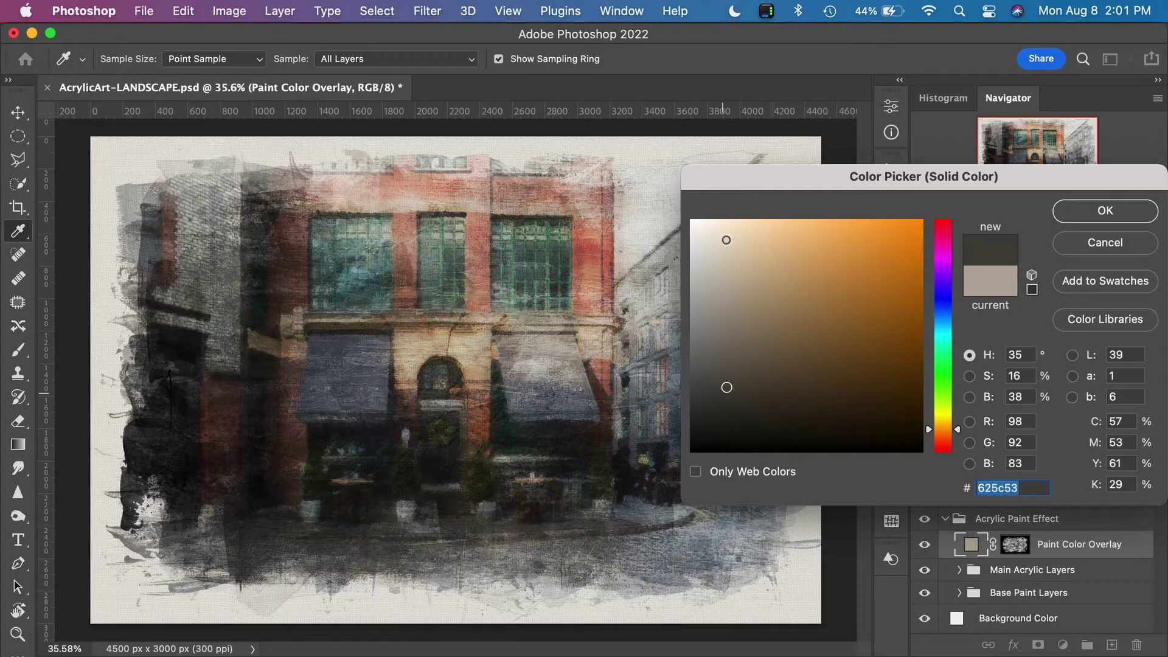
pyautogui.click(724, 261)
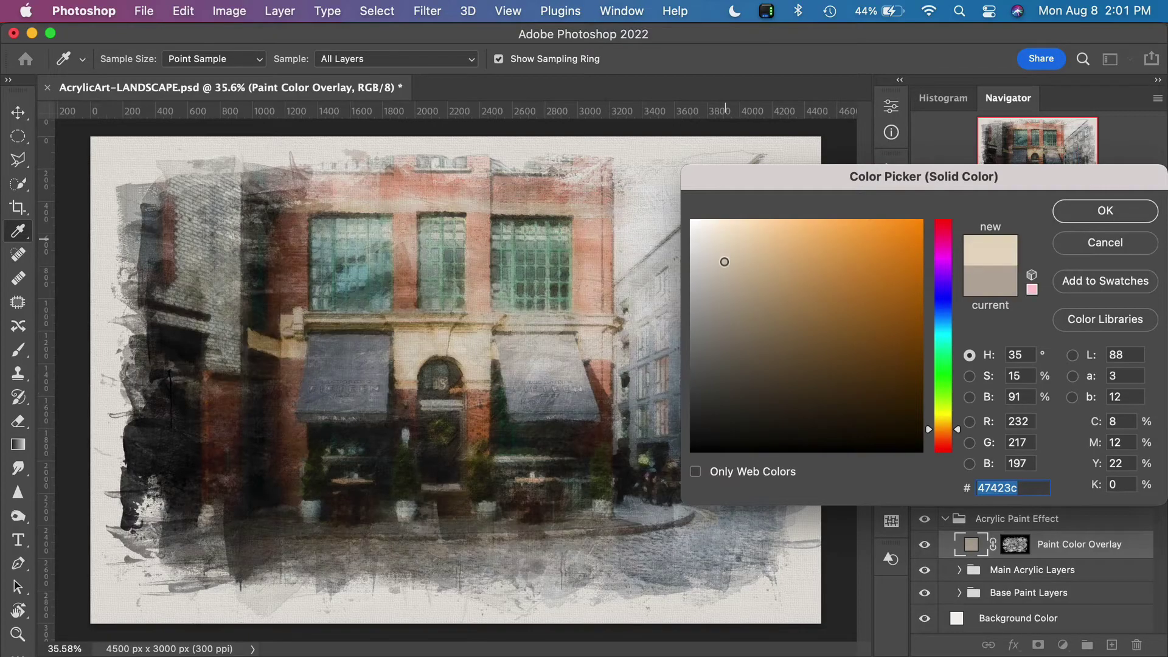
pyautogui.click(729, 245)
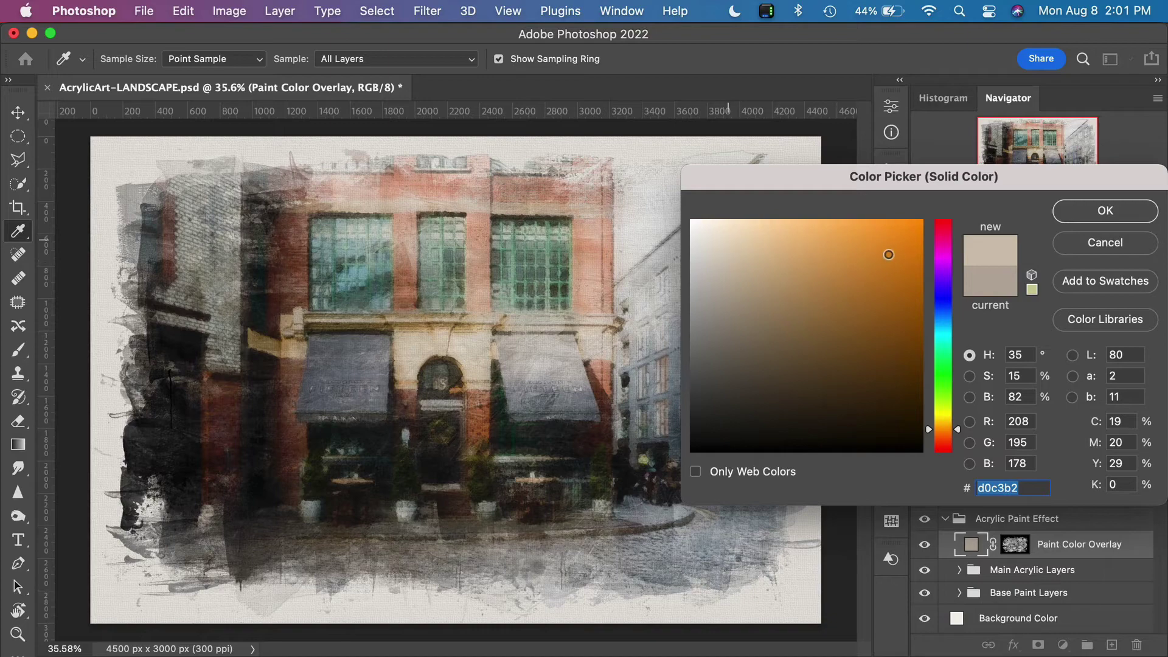
# Try saturated orange and dark brown shades for the Paint Color Overlay and apply the warm brown a77a3b
pyautogui.click(893, 260)
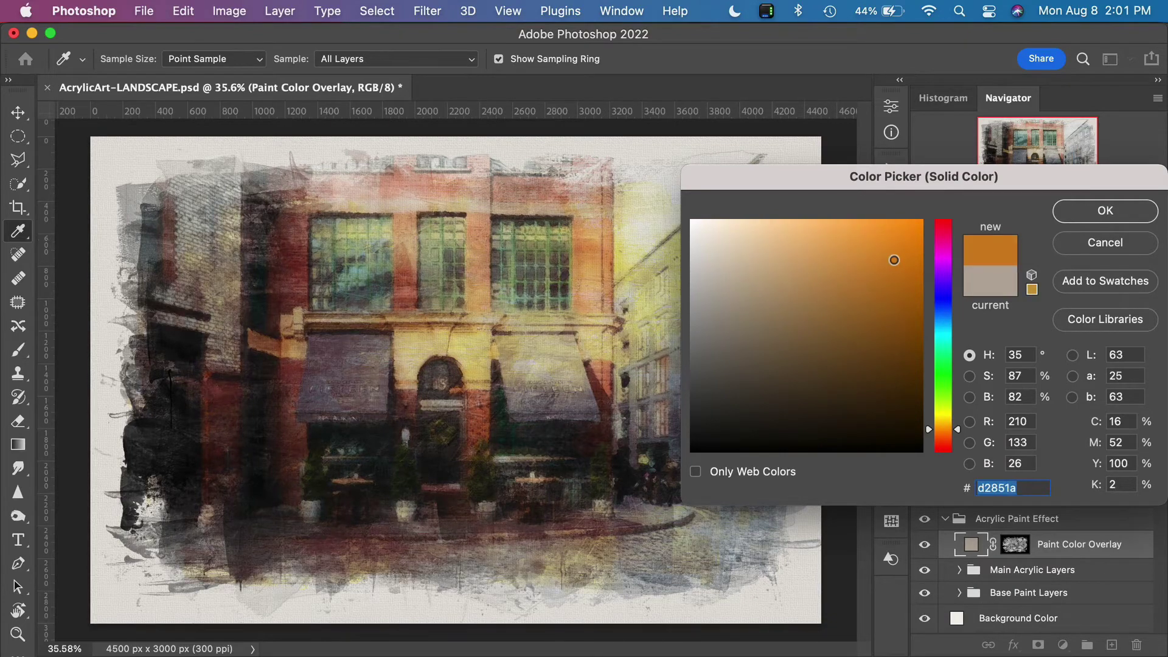
pyautogui.moveTo(894, 259)
pyautogui.mouseDown()
pyautogui.moveTo(894, 277)
pyautogui.moveTo(900, 229)
pyautogui.mouseUp()
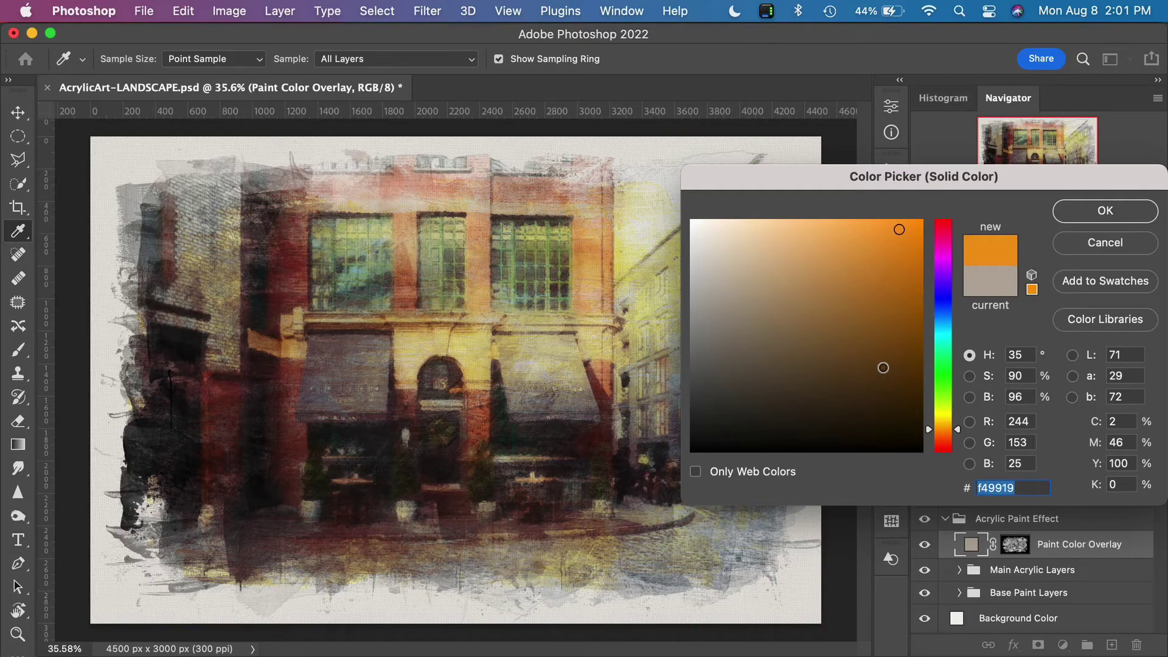
pyautogui.click(884, 367)
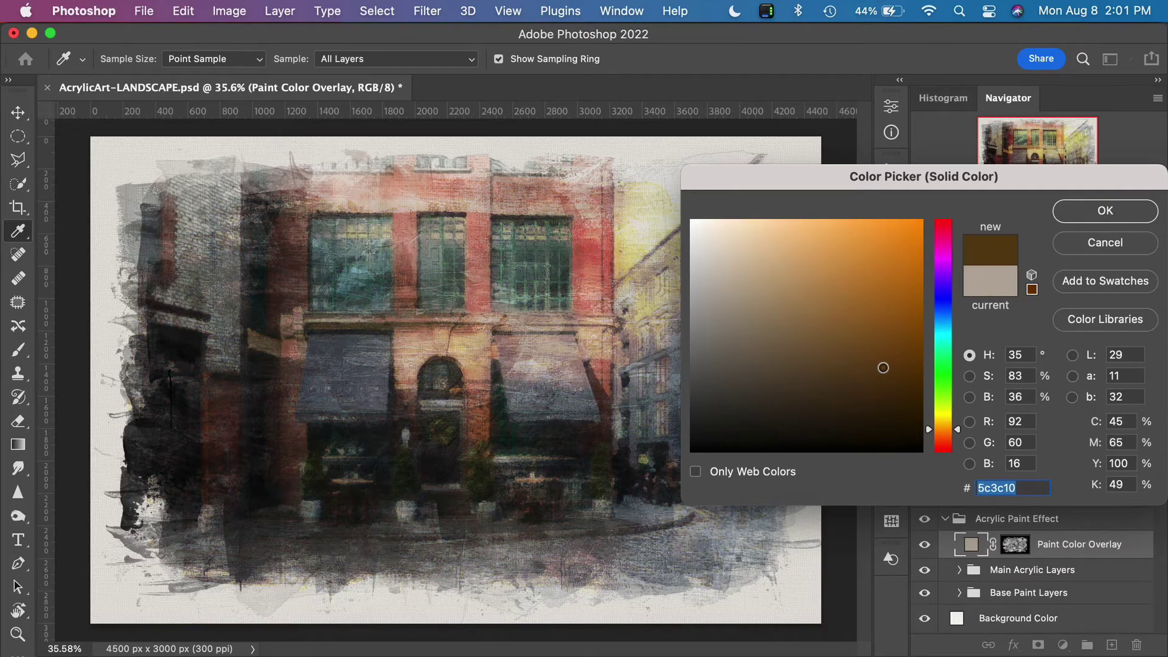
pyautogui.click(905, 312)
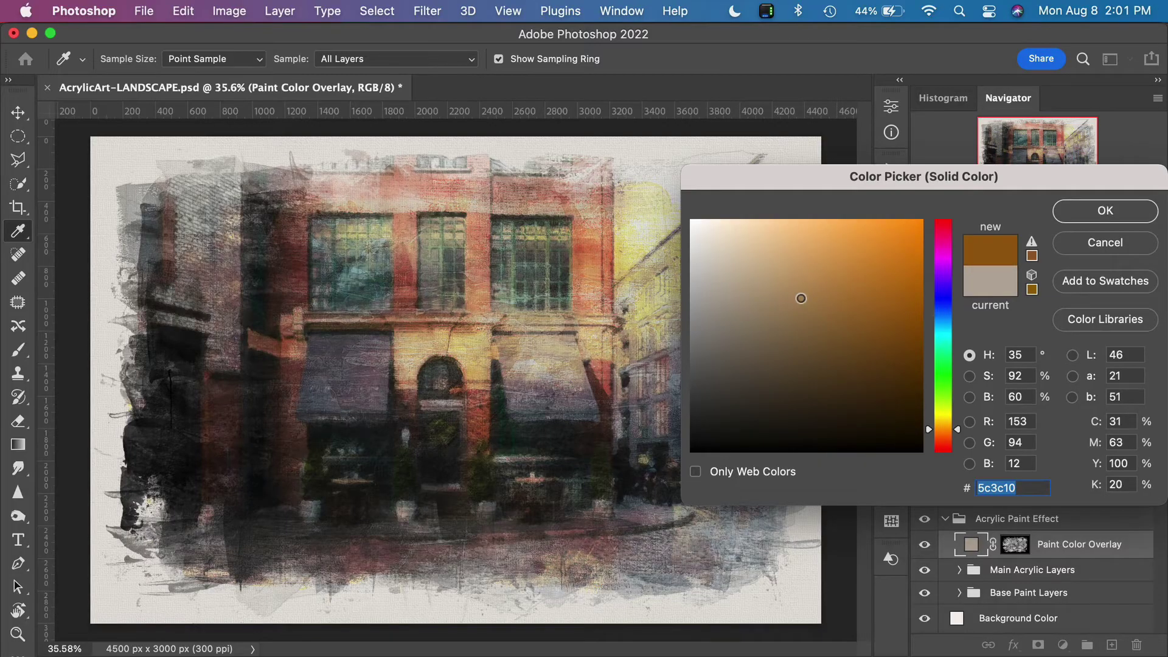
pyautogui.click(841, 300)
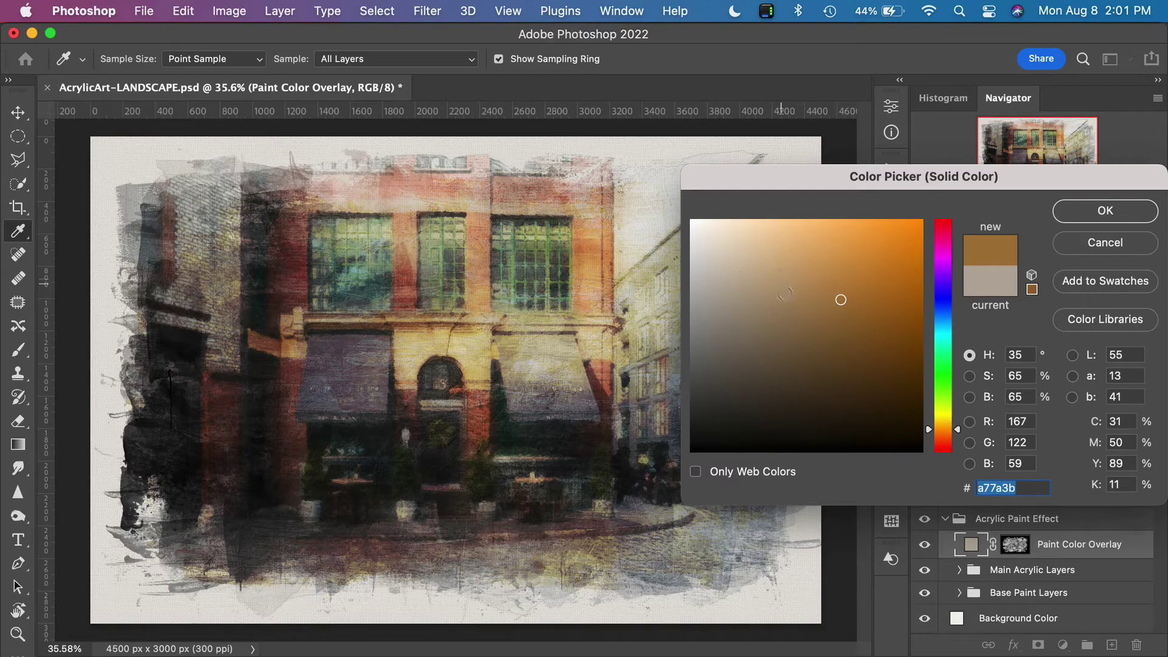
pyautogui.click(1102, 214)
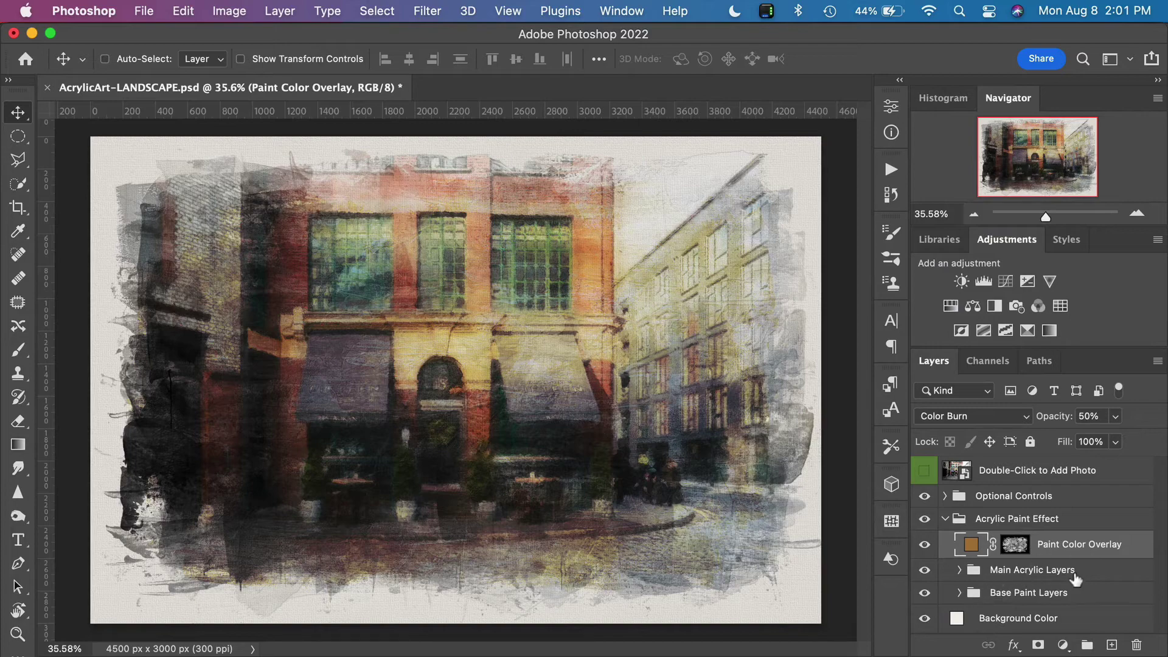
# Hide the Main Acrylic Layers group to examine the Base Paint Layers group and its three Base layers, and show it again
pyautogui.click(1007, 598)
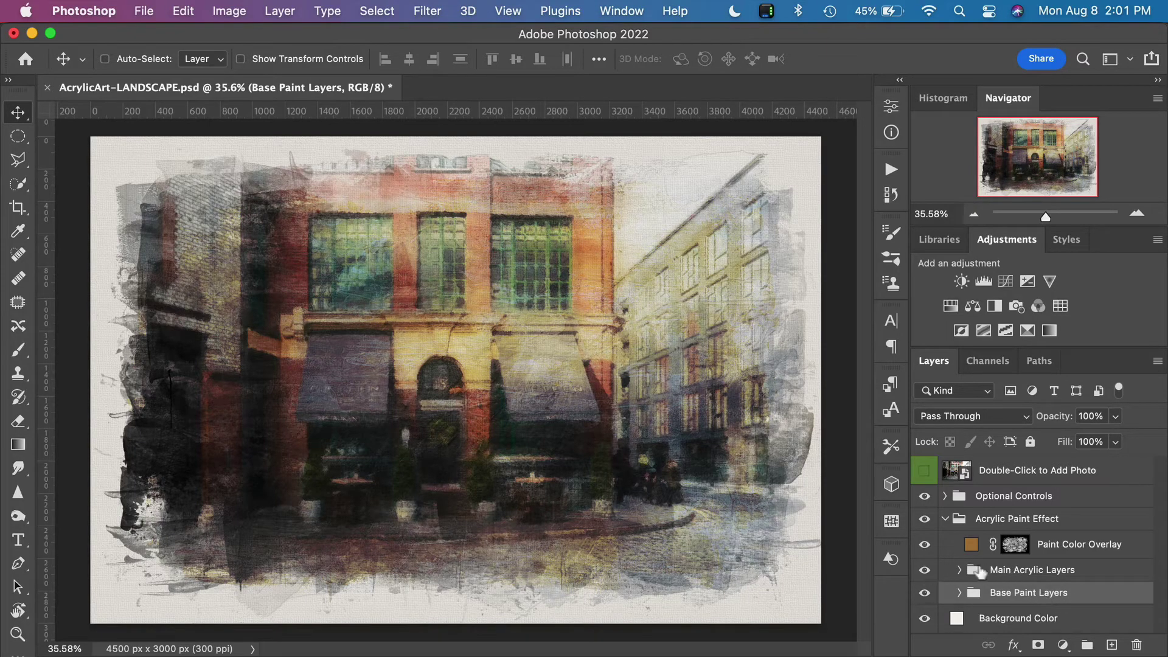
pyautogui.click(924, 570)
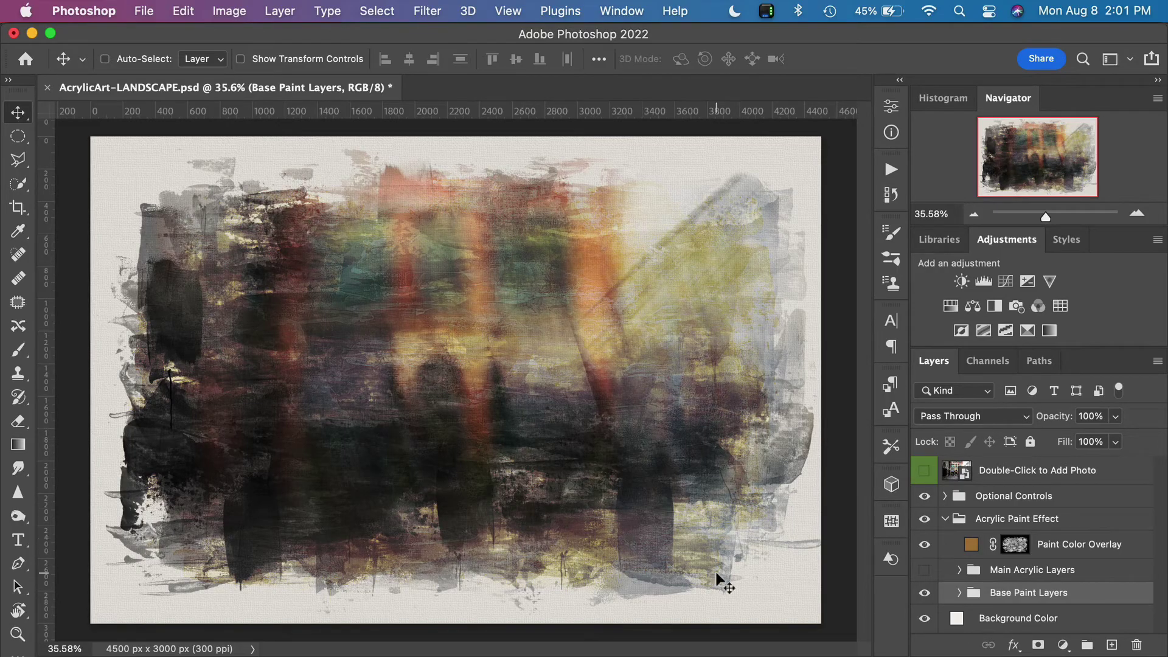
pyautogui.click(959, 592)
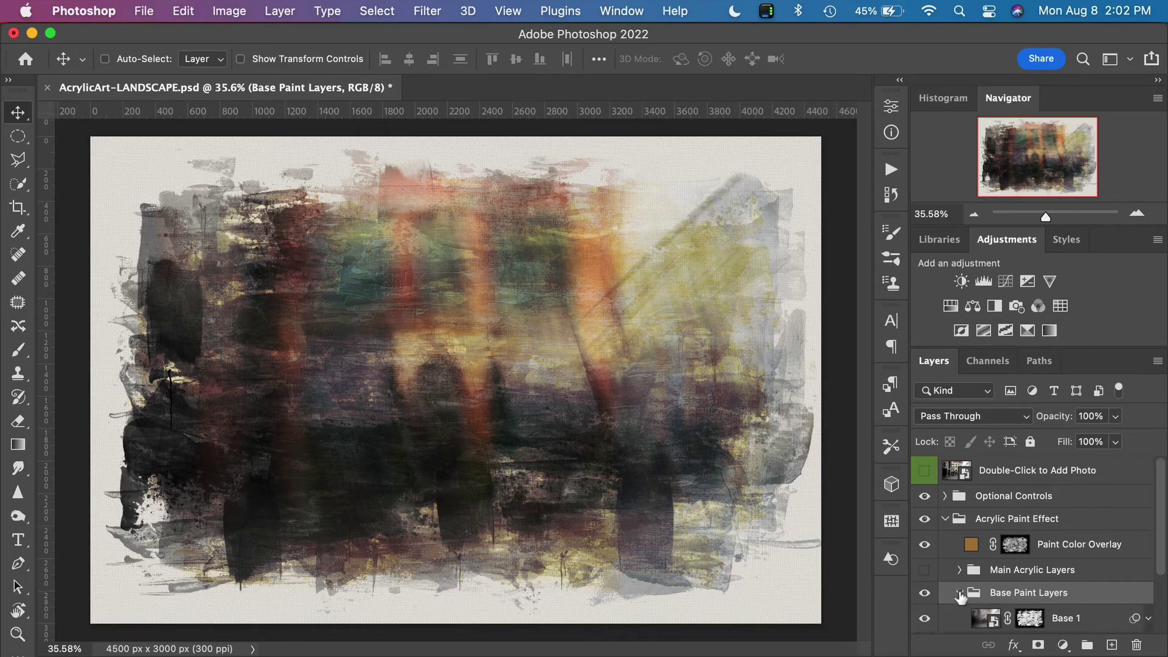
pyautogui.scroll(-3, 983, 607)
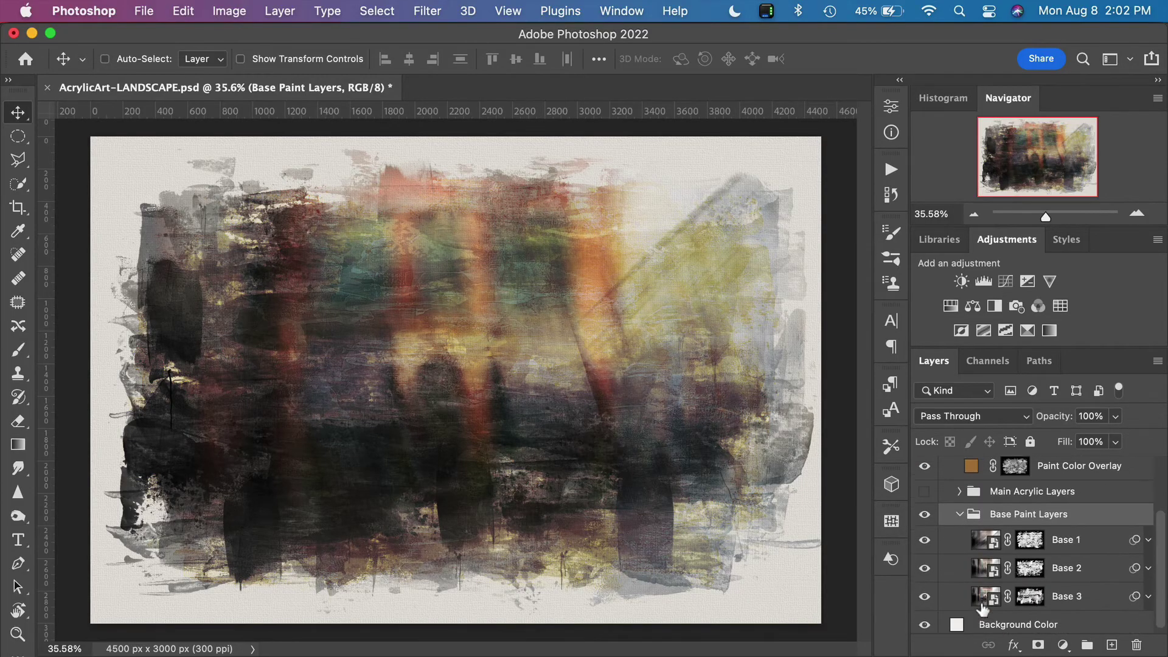
pyautogui.click(959, 511)
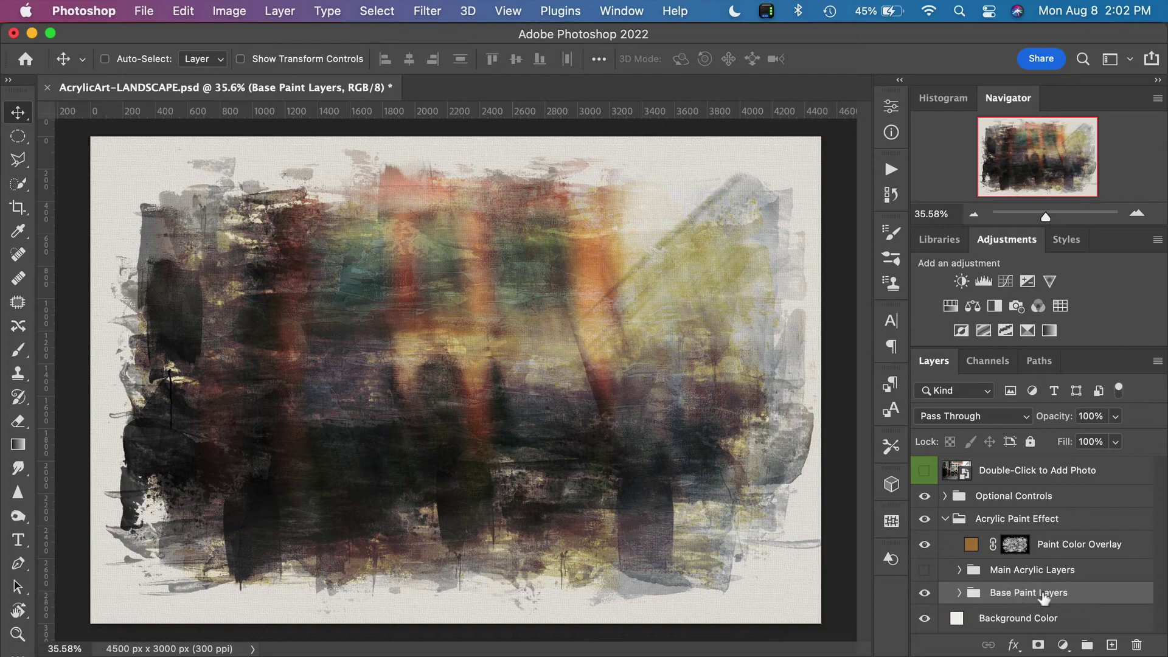
pyautogui.click(924, 570)
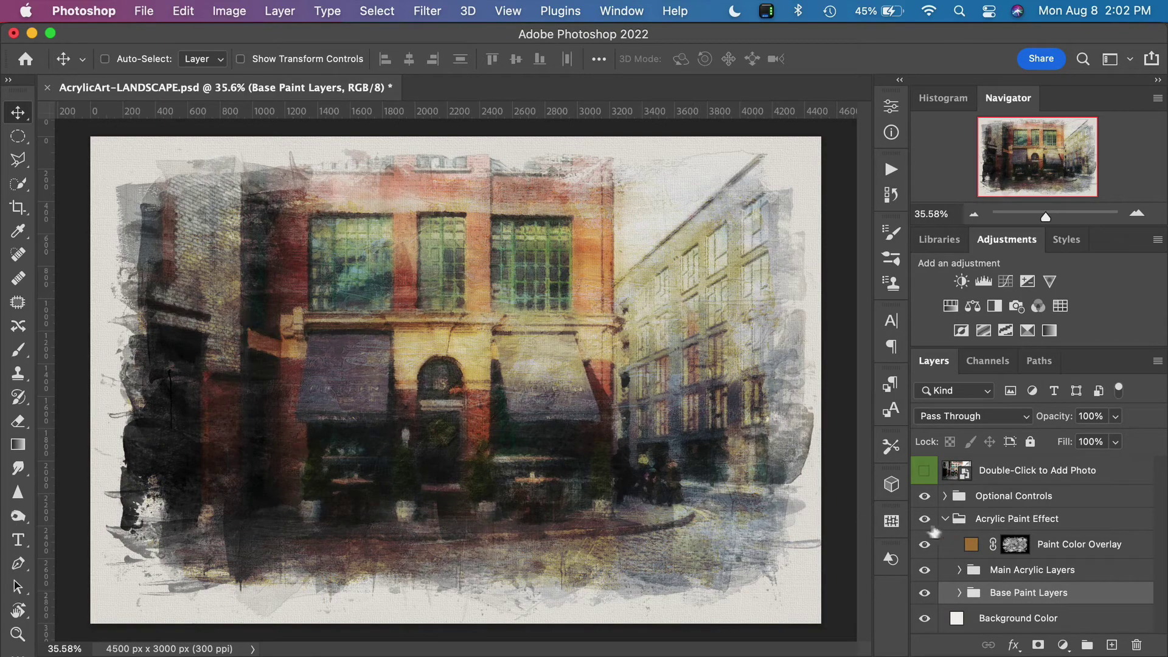
# Expand the Main Acrylic Layers group and raise the Details layer's opacity to 100%
pyautogui.click(959, 570)
pyautogui.scroll(-3, 967, 566)
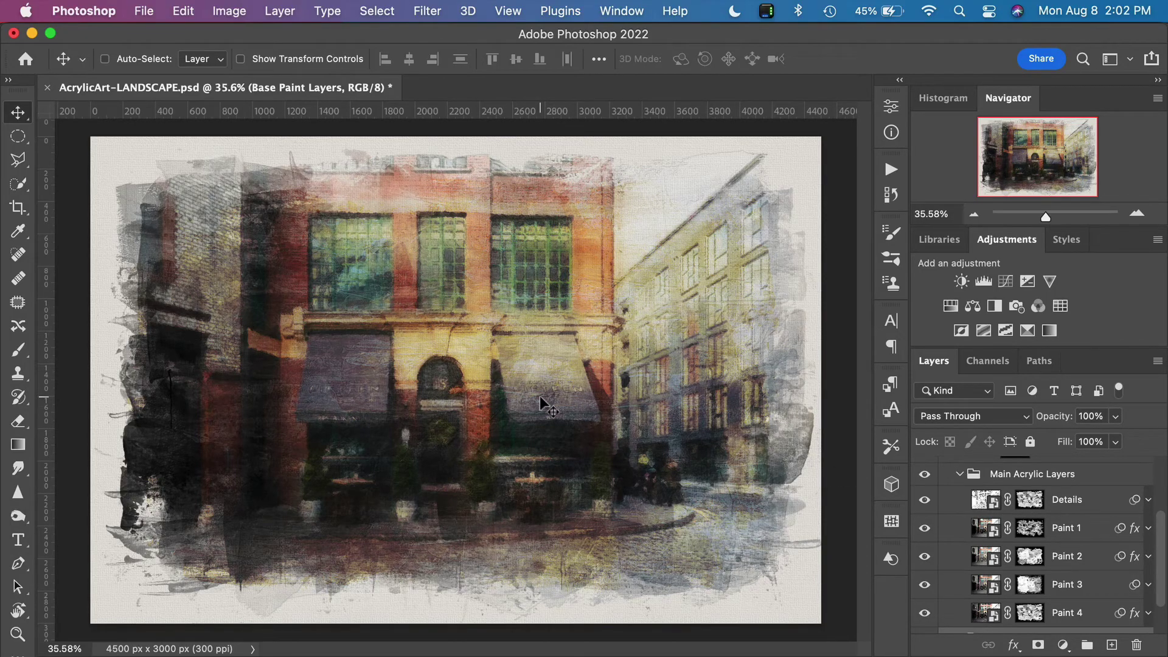
pyautogui.click(978, 505)
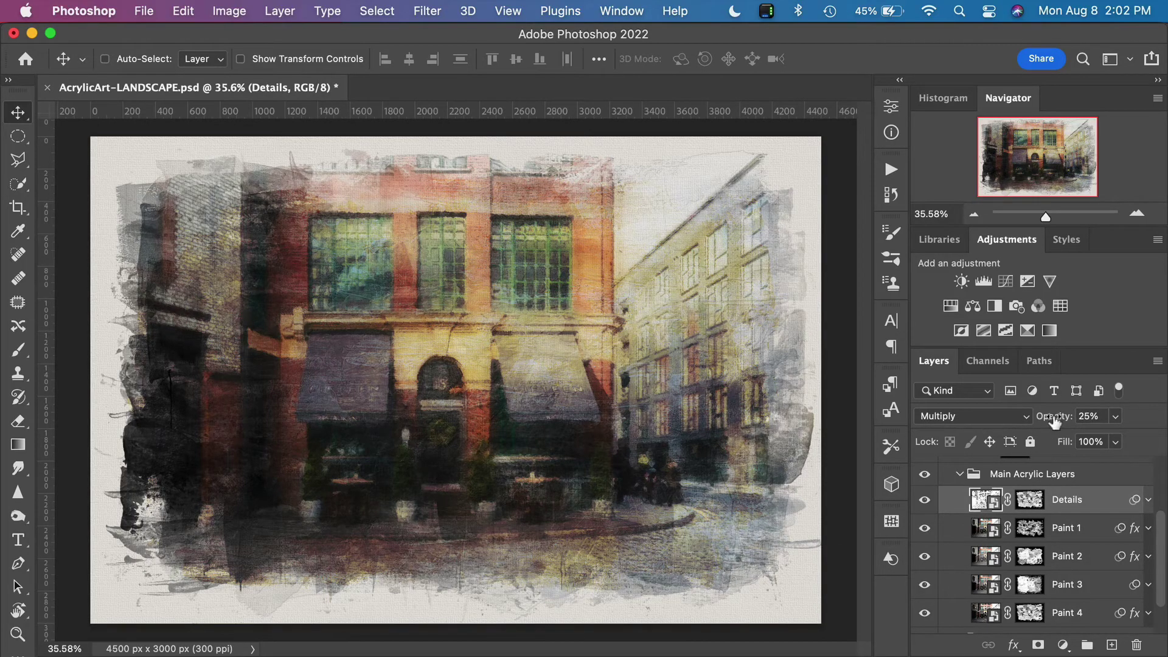
pyautogui.moveTo(1054, 420); pyautogui.dragTo(1142, 427)
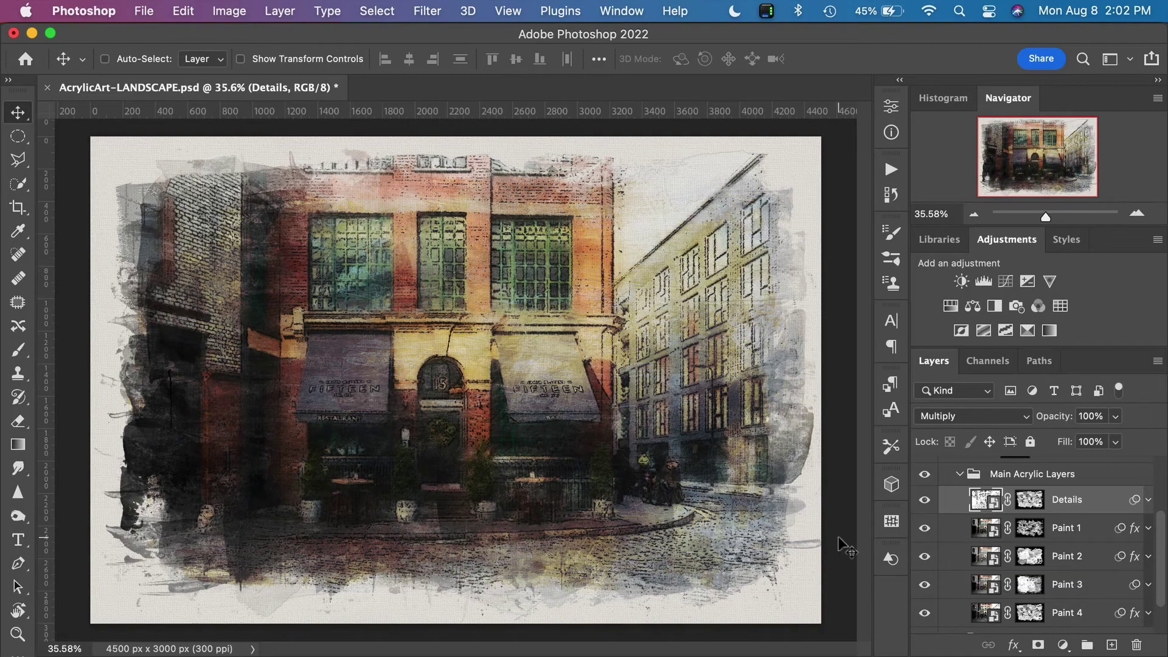
# Compare the artwork with the Details layer hidden and shown, and return its opacity to 25%
pyautogui.click(924, 502)
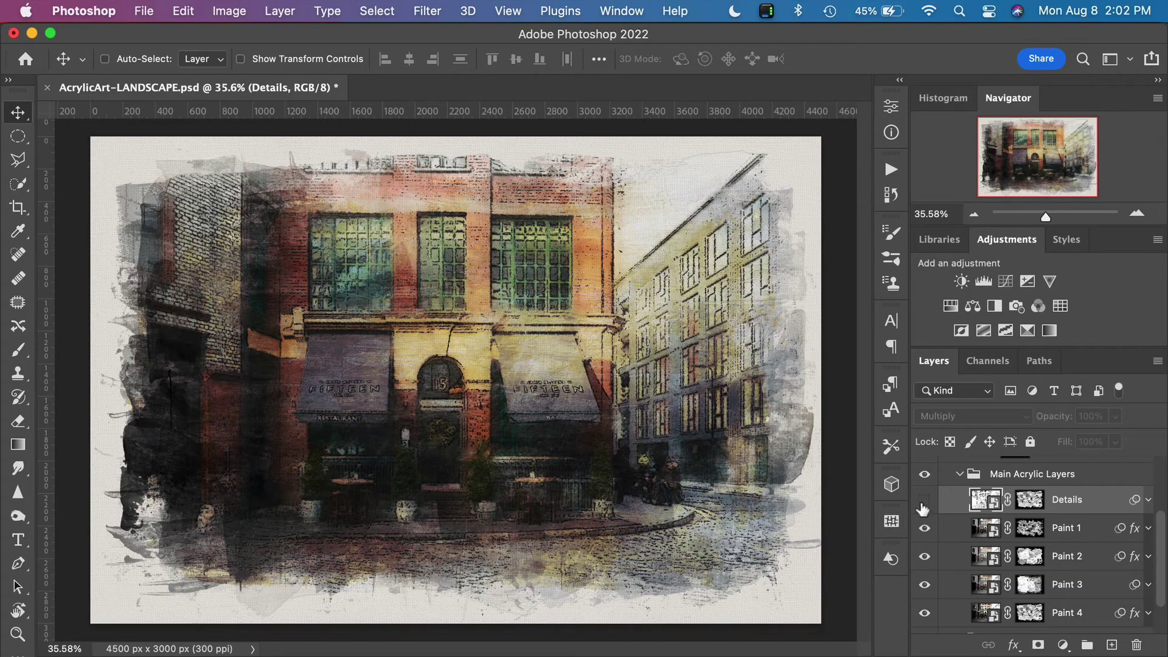
pyautogui.click(923, 502)
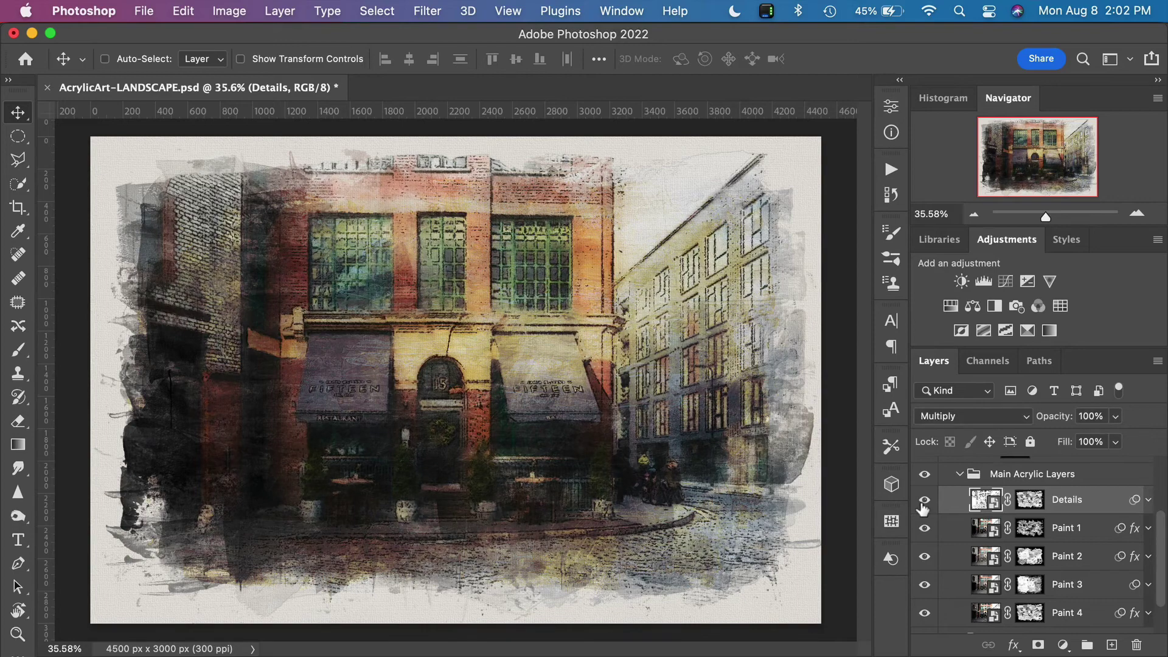
pyautogui.click(923, 501)
pyautogui.click(923, 501)
pyautogui.click(1084, 416)
pyautogui.write('25')
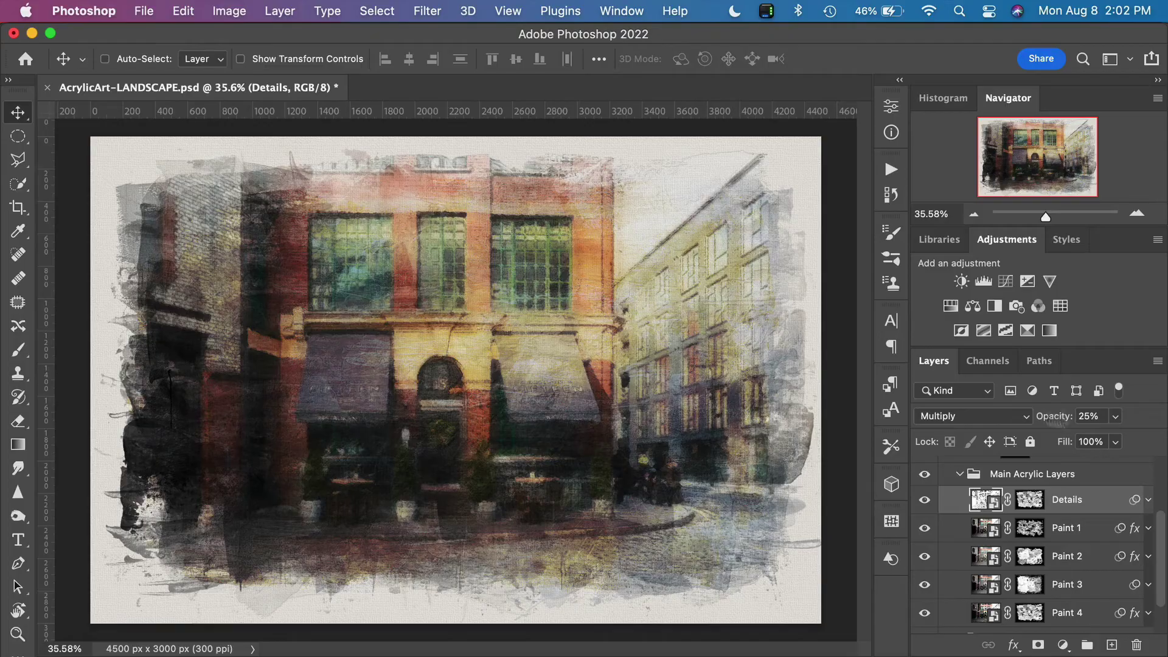
# Examine the doorway up close with the Details layer hidden and shown, and return the zoom to 33%
pyautogui.scroll(5, 521, 403)
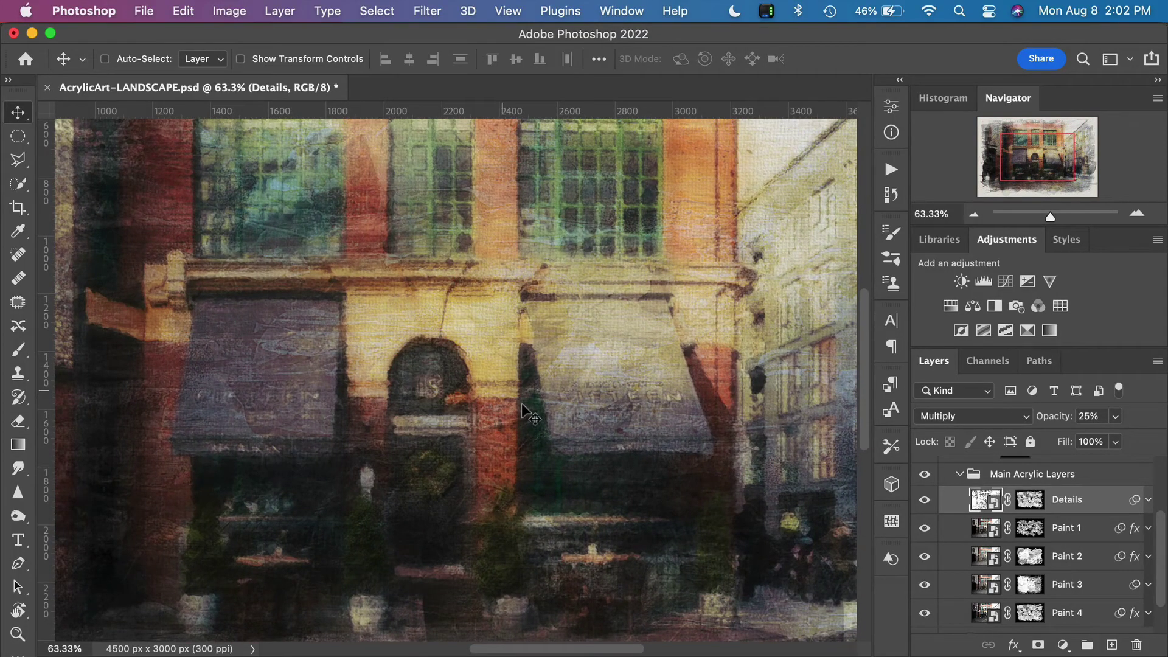
pyautogui.scroll(5, 577, 403)
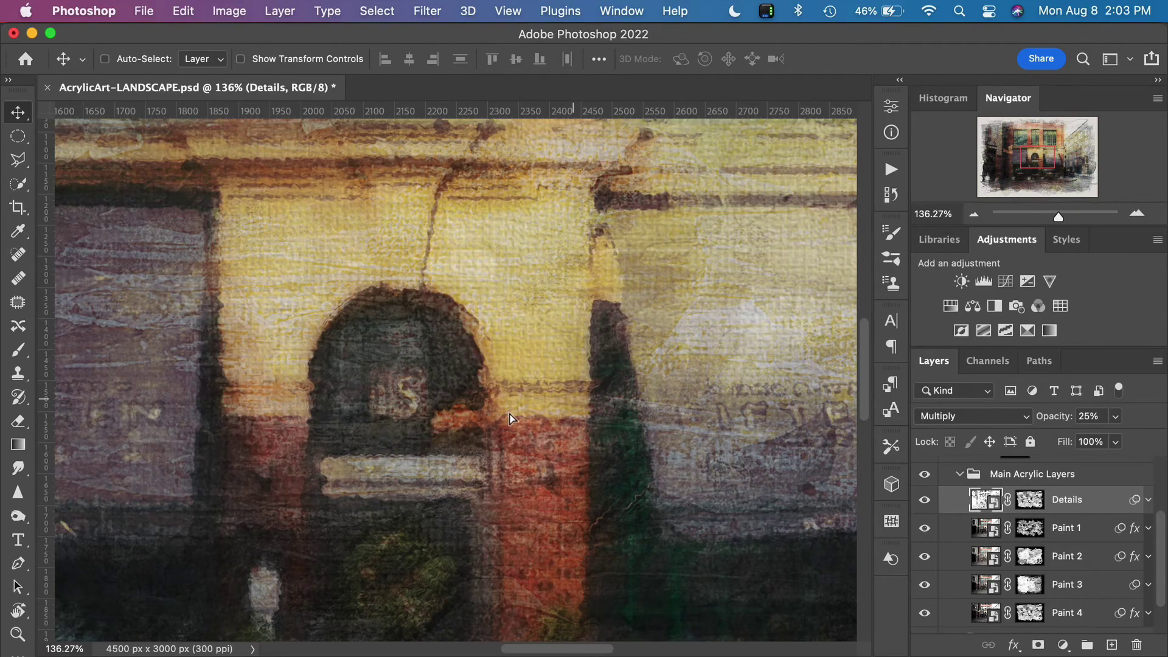
pyautogui.click(923, 501)
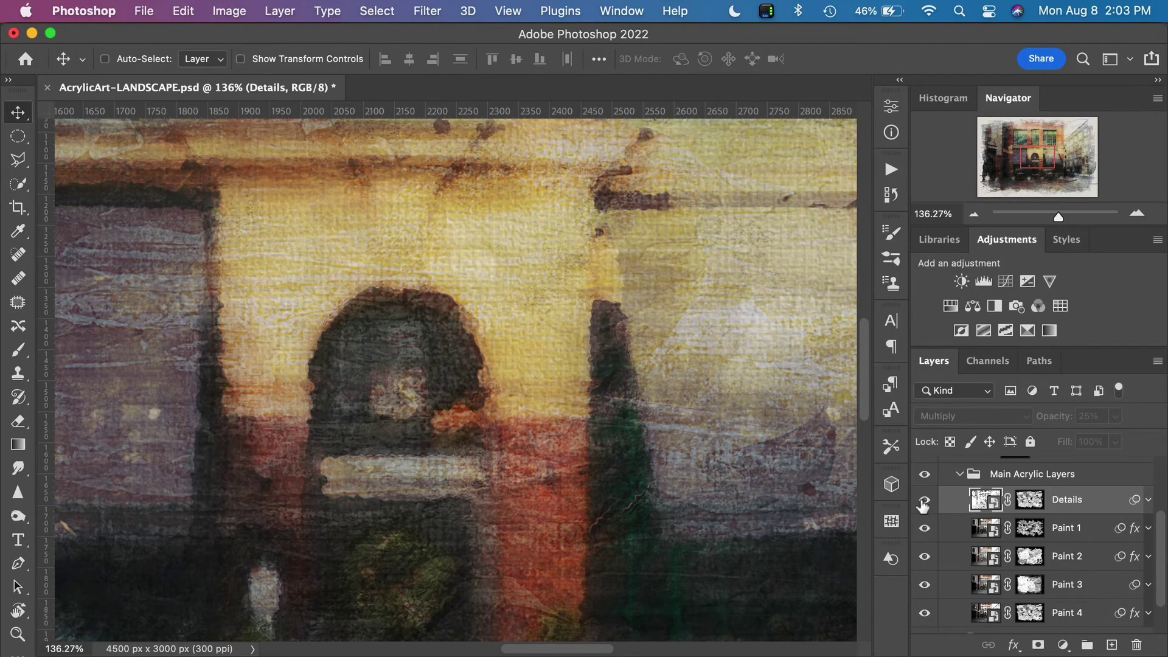
pyautogui.click(923, 501)
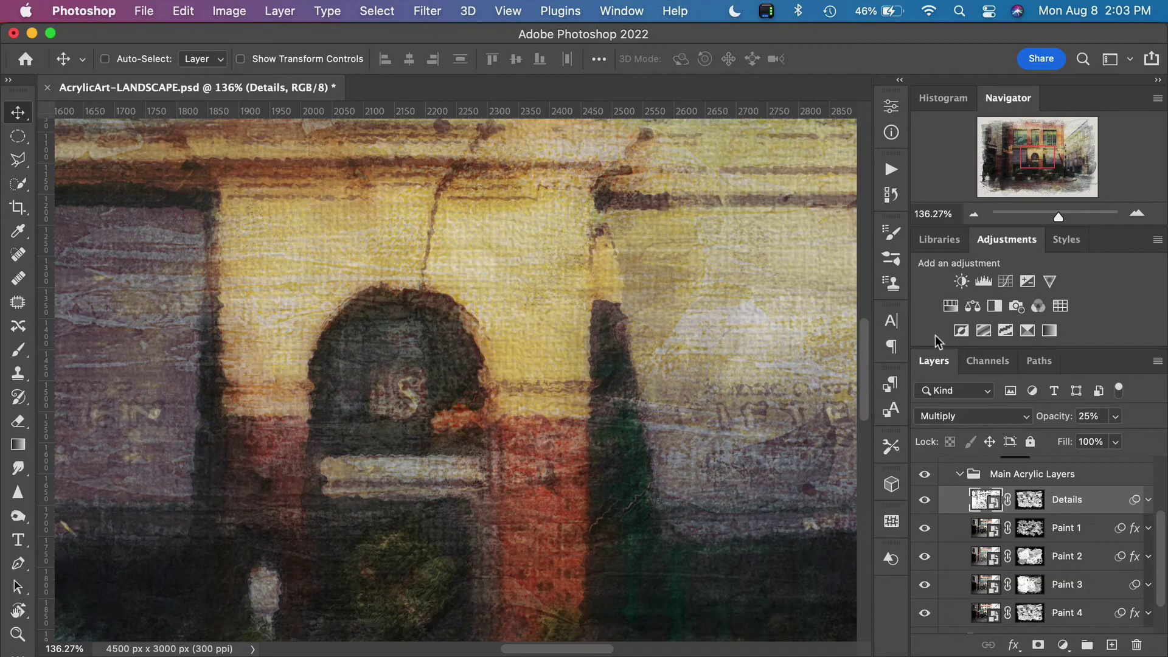
pyautogui.click(922, 216)
pyautogui.write('33')
pyautogui.press('Return')
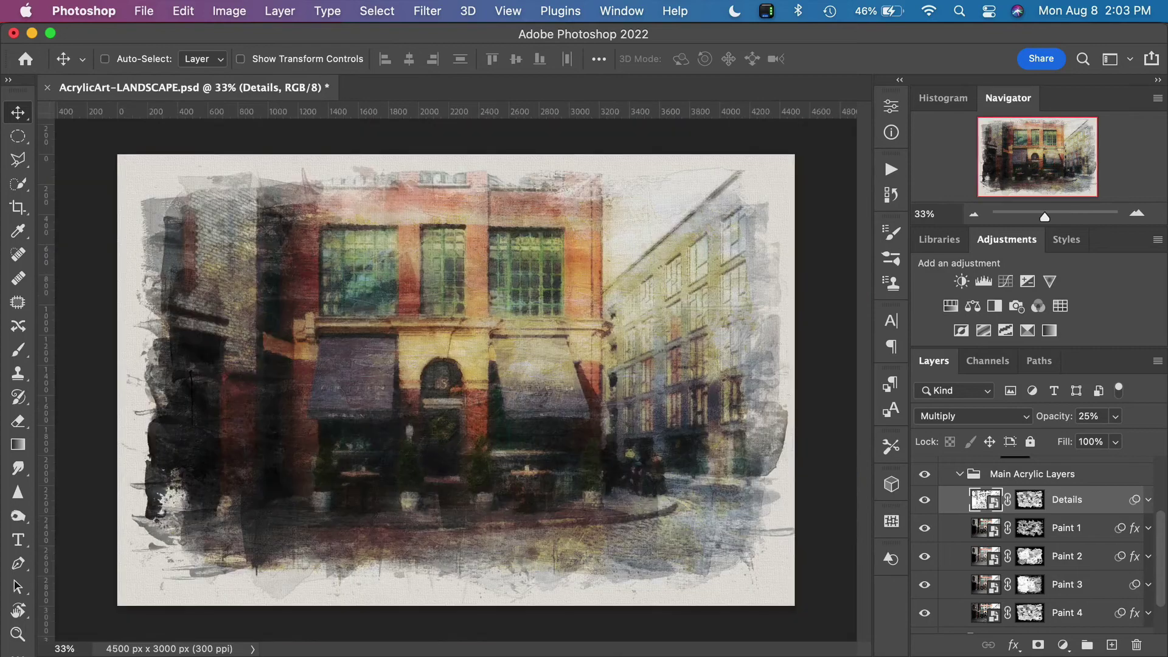
# Hide and show the Paint 1, Paint 2, Paint 3 and Paint 4 layers one after another to examine each layer's effect
pyautogui.scroll(-2, 1041, 566)
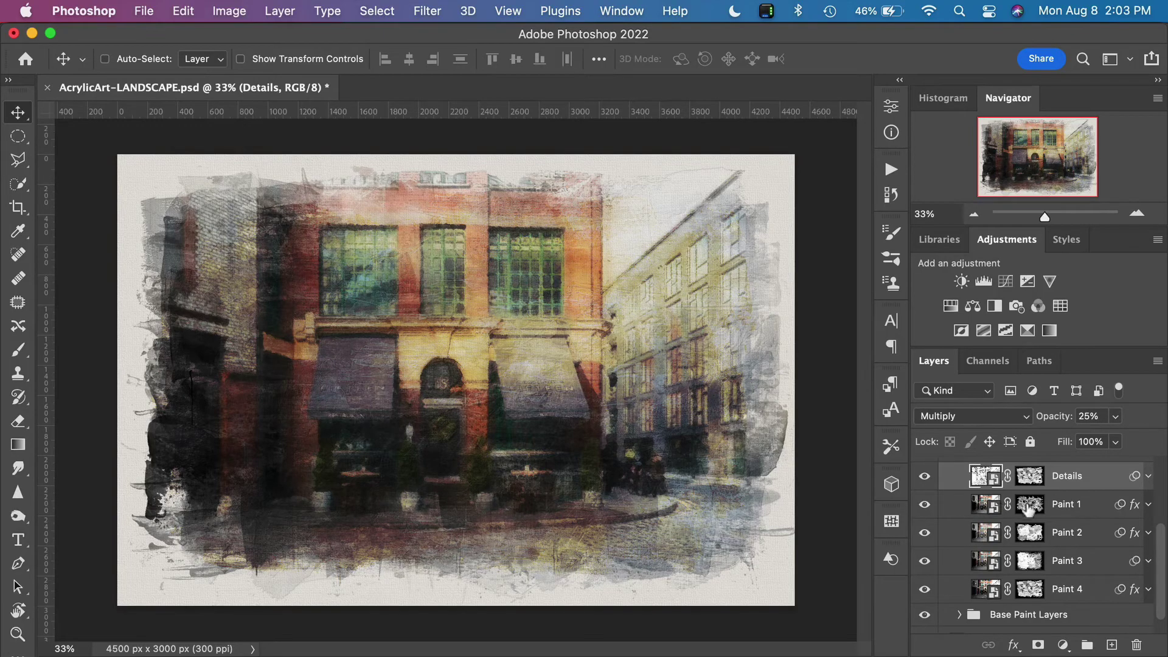
pyautogui.click(924, 504)
pyautogui.click(925, 533)
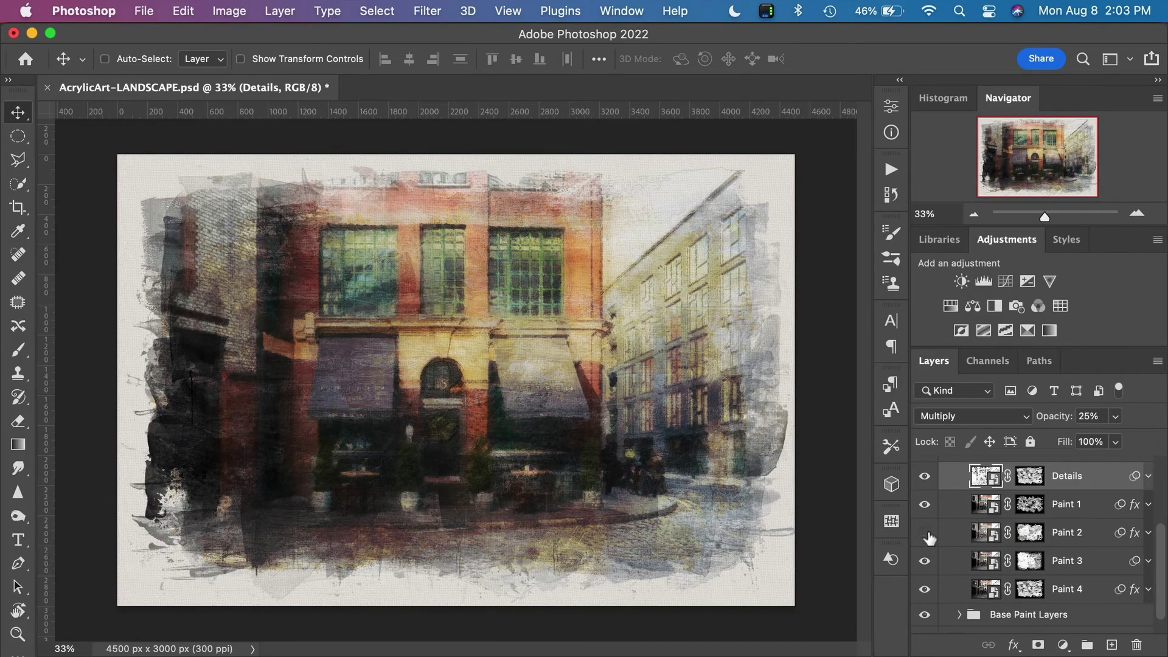
pyautogui.click(925, 533)
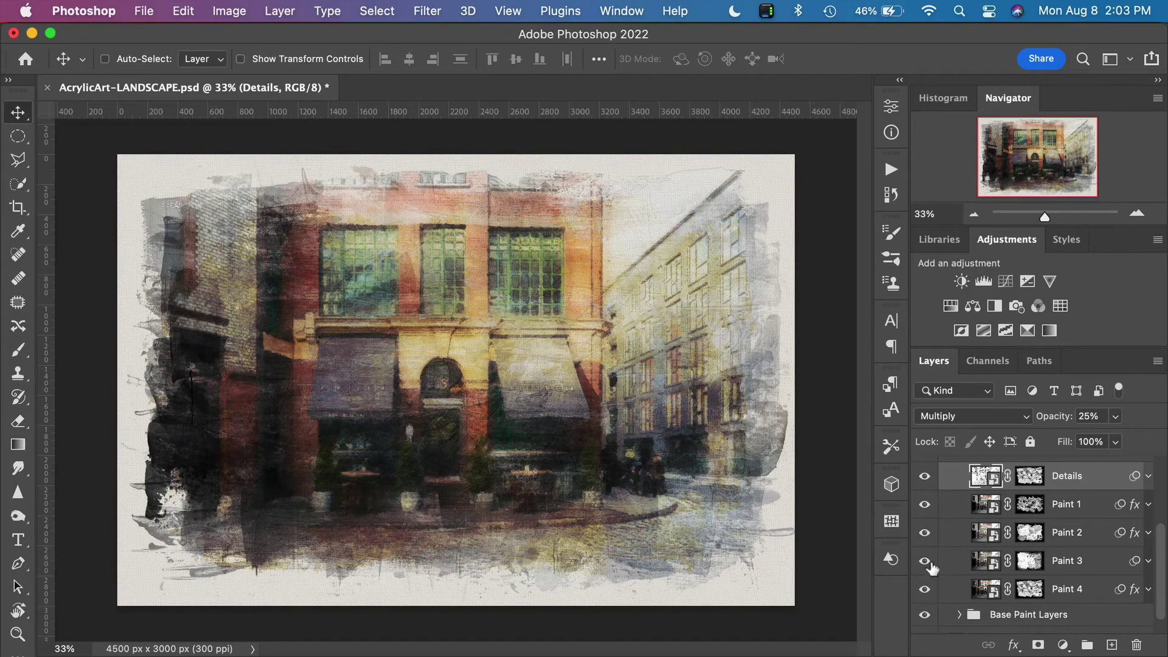
pyautogui.click(925, 561)
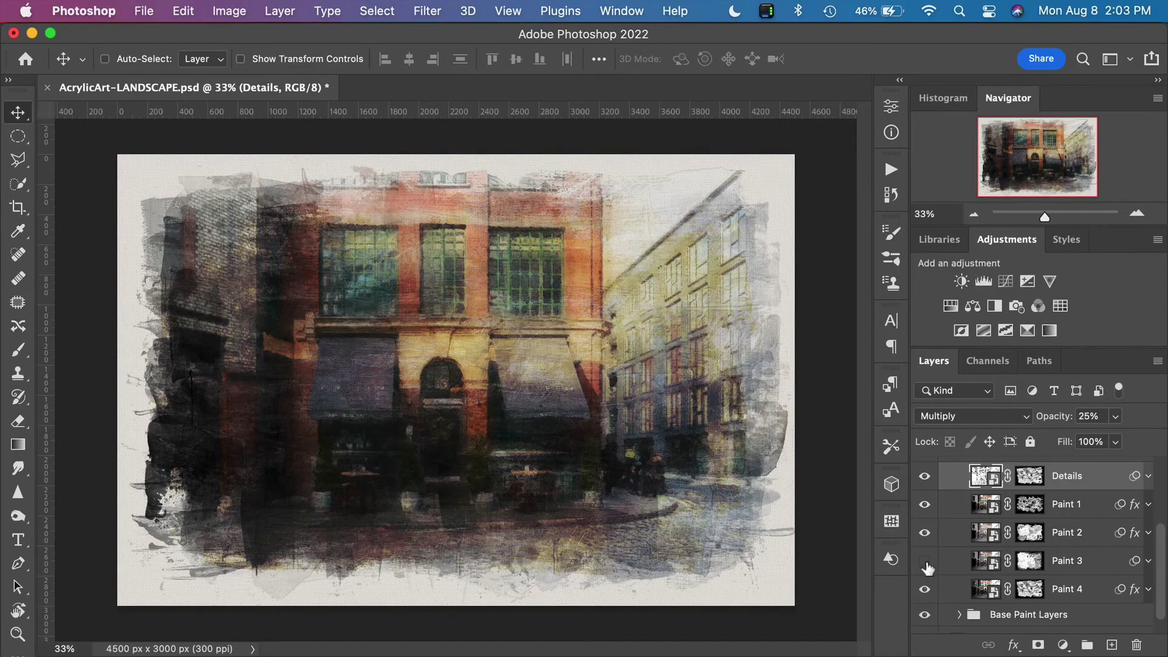
pyautogui.click(925, 561)
pyautogui.click(924, 589)
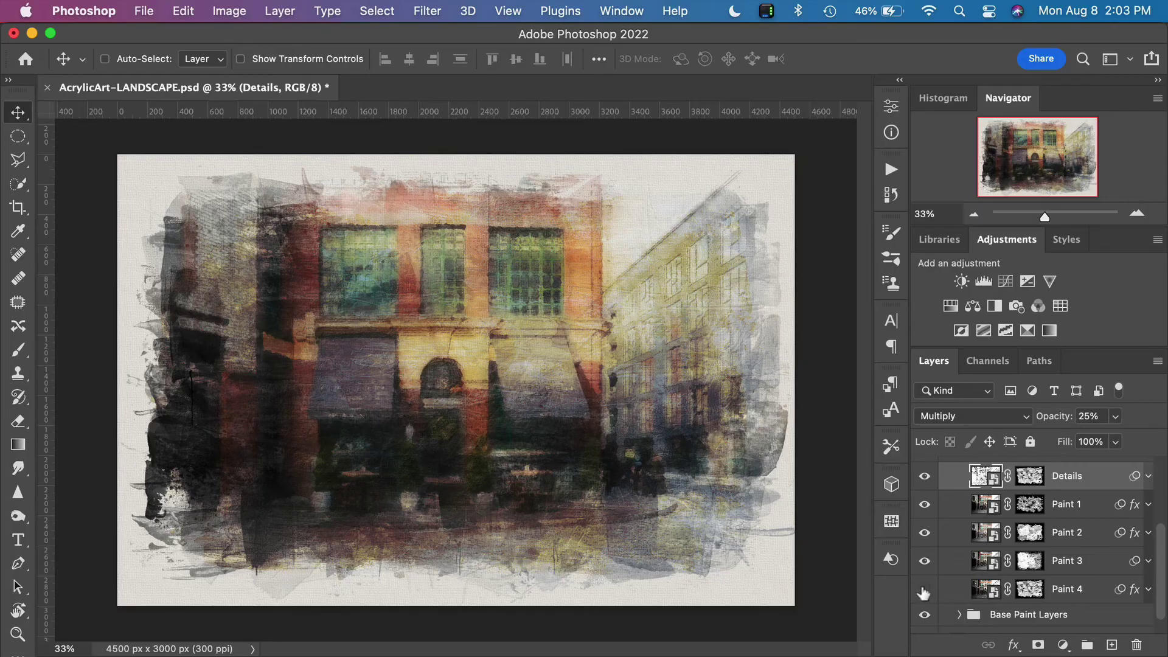
pyautogui.click(921, 589)
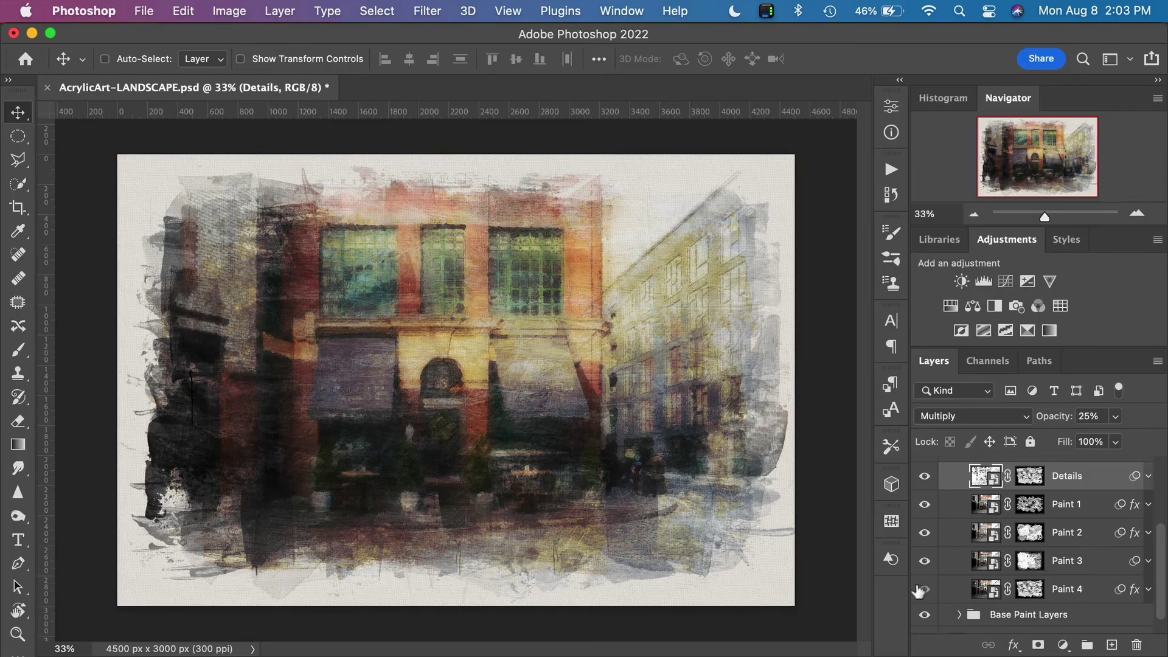
# Select the Paint 1, Paint 2 and Paint 3 layers in turn to check their blend modes and opacities
pyautogui.click(984, 506)
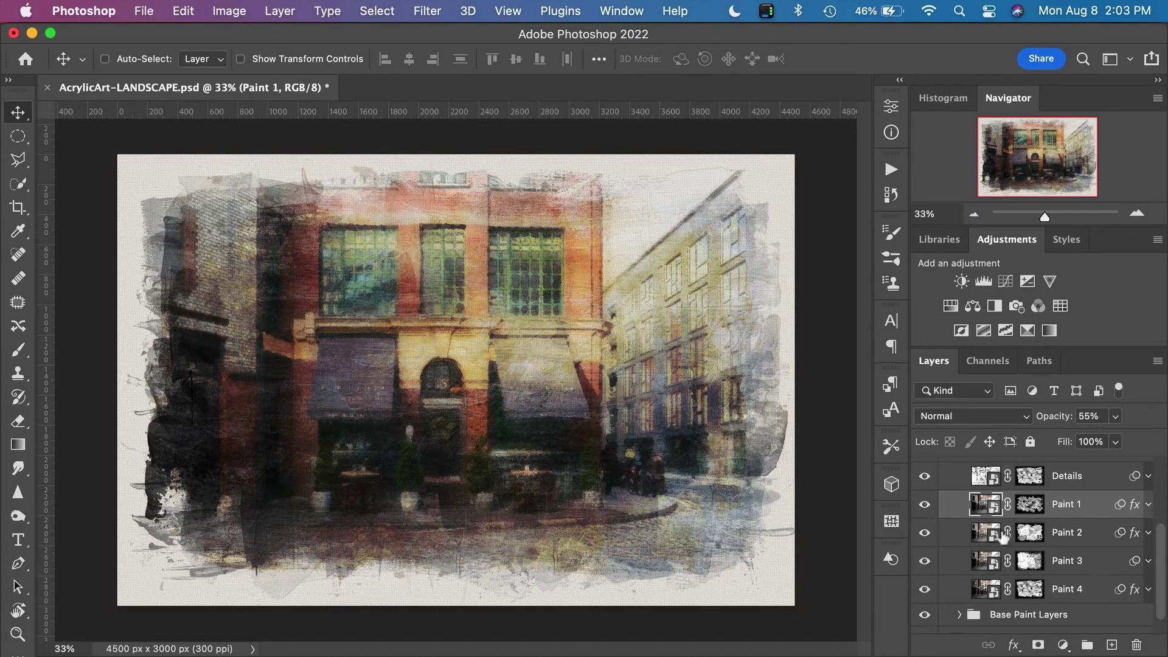
pyautogui.click(995, 539)
pyautogui.click(982, 569)
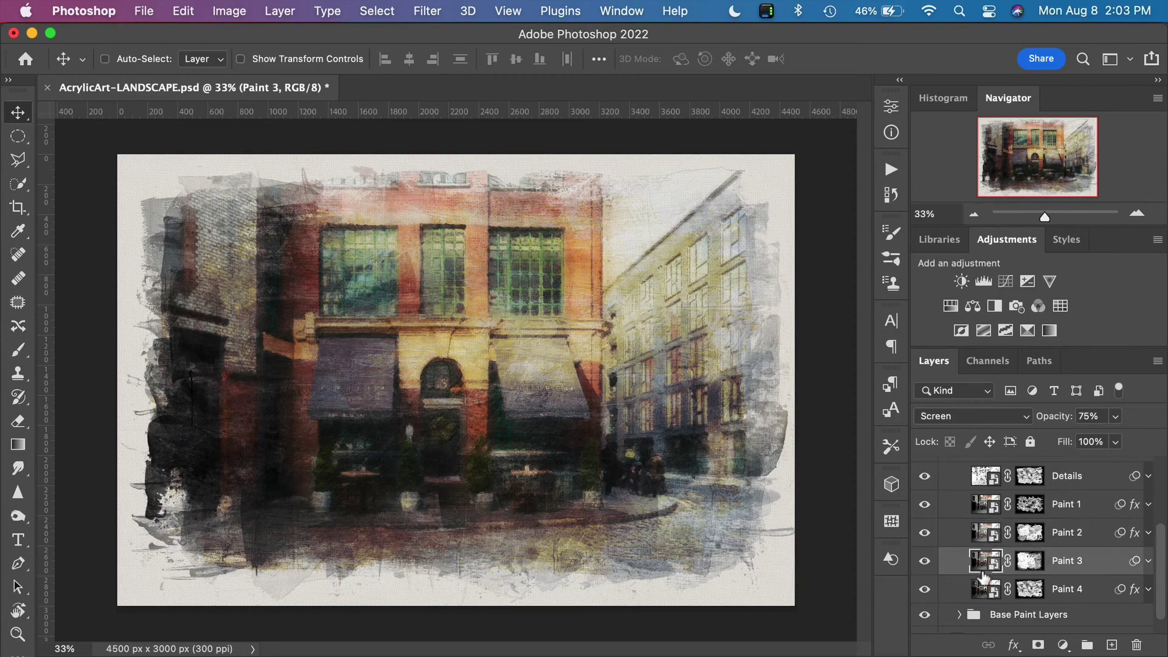
pyautogui.click(969, 539)
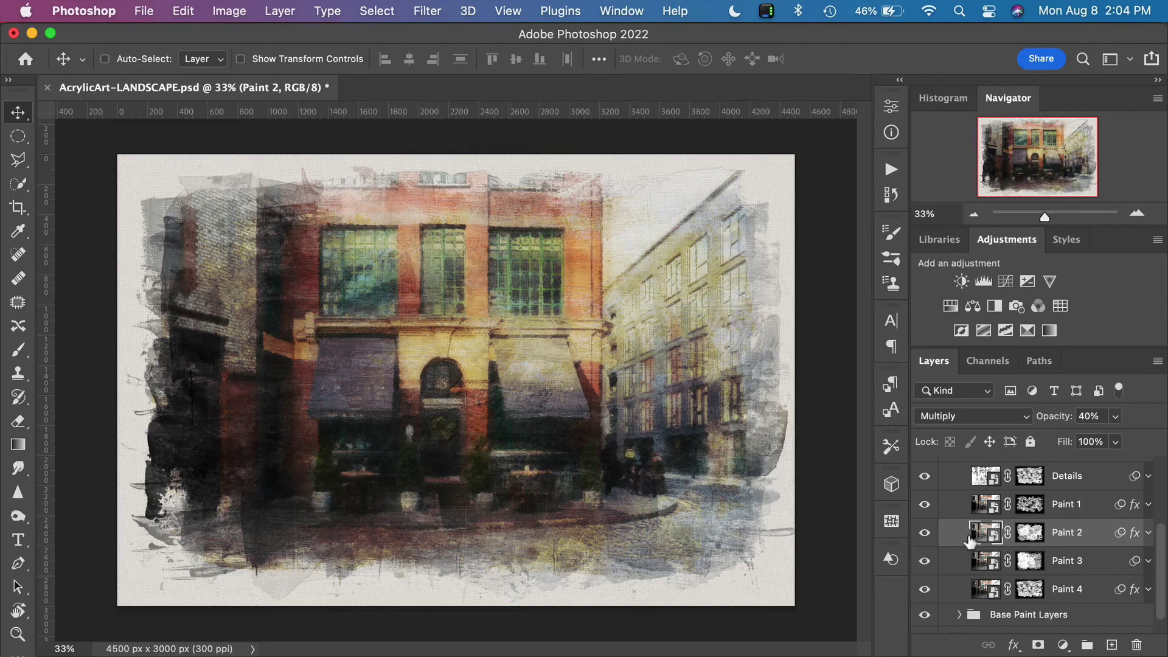
# Collapse the Main Acrylic Layers and Acrylic Paint Effect groups
pyautogui.scroll(2, 969, 540)
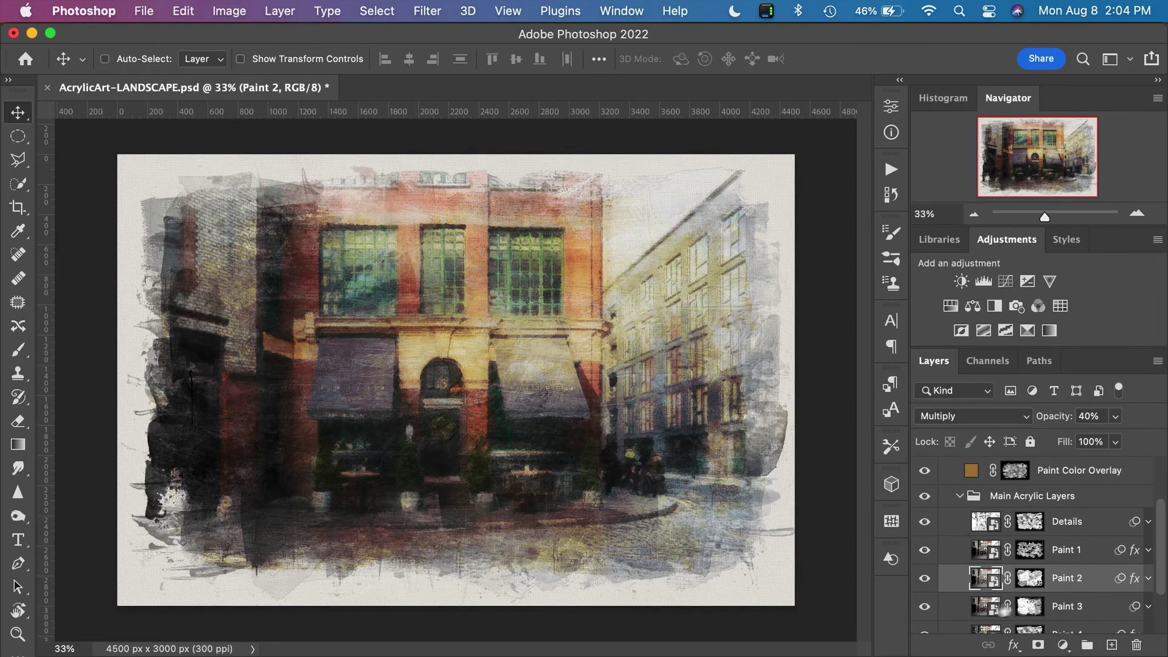
pyautogui.click(961, 496)
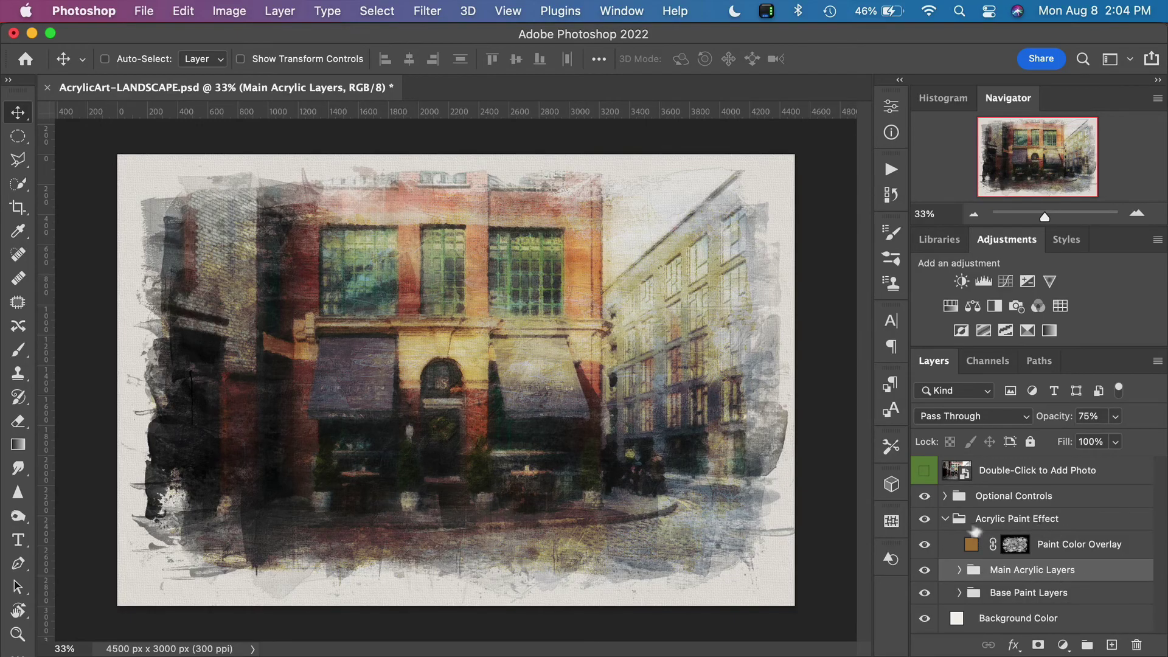
pyautogui.click(945, 520)
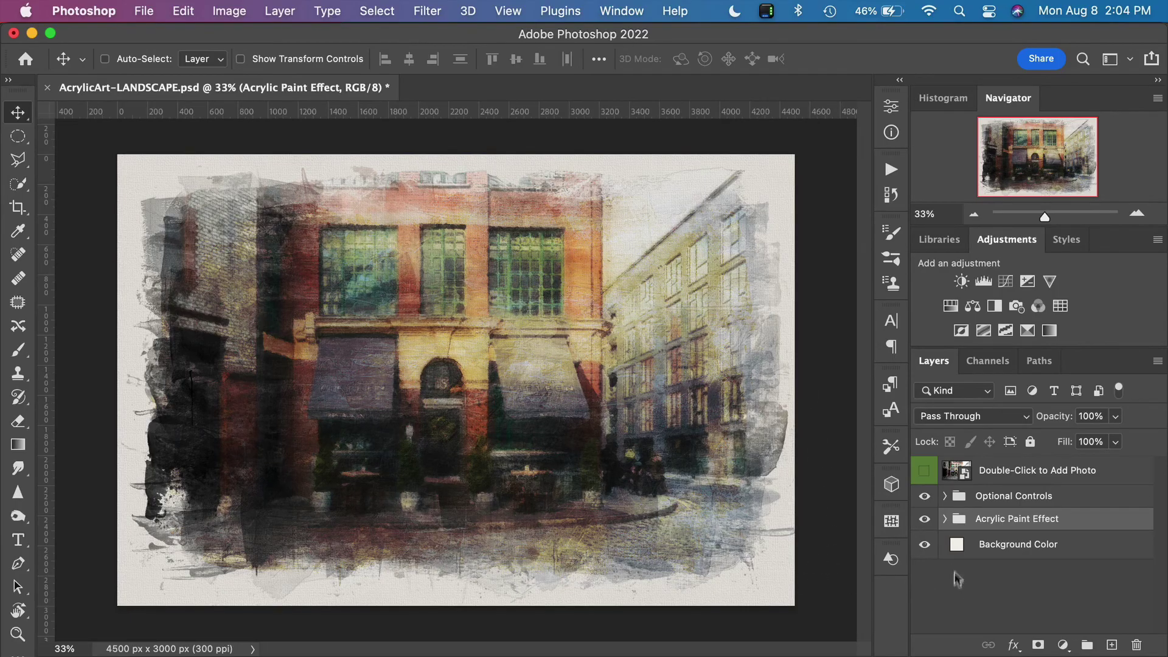
# Try light beige and dark brown shades for the Background Color layer's fill and apply black 000000
pyautogui.click(961, 551)
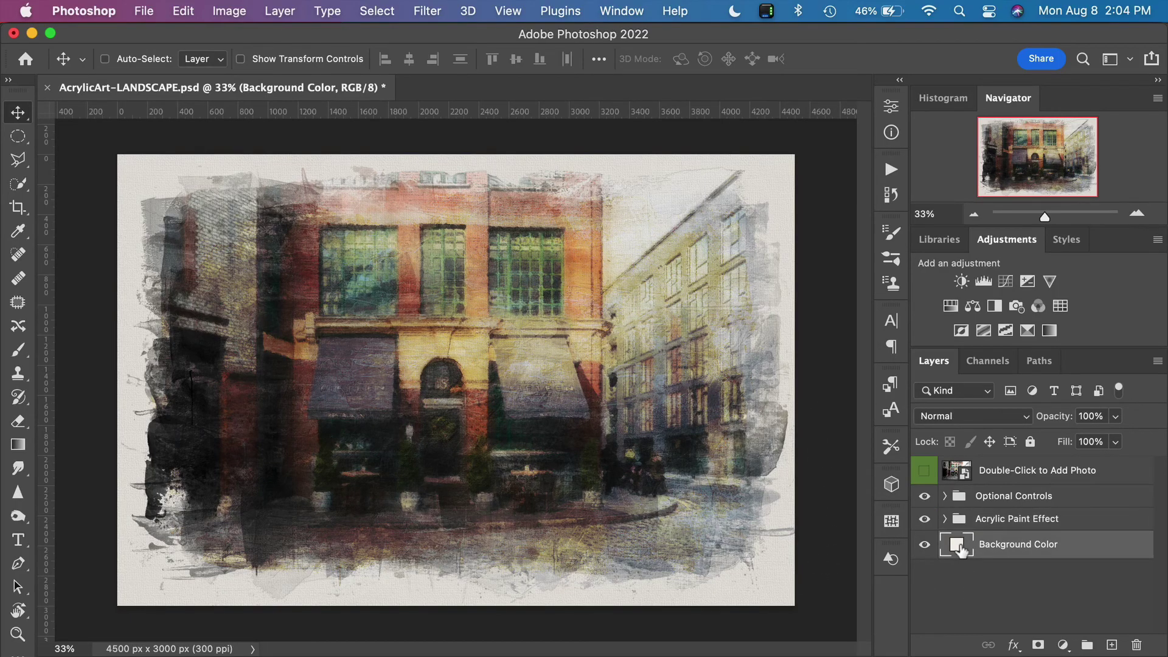
pyautogui.doubleClick(960, 544)
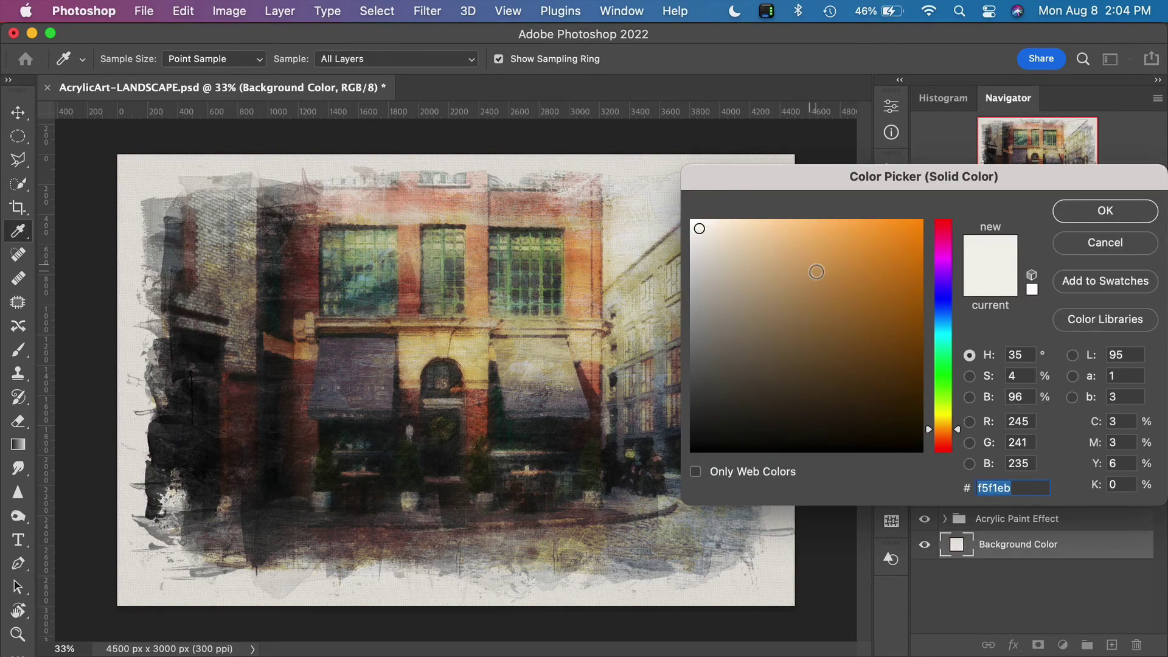
pyautogui.click(718, 244)
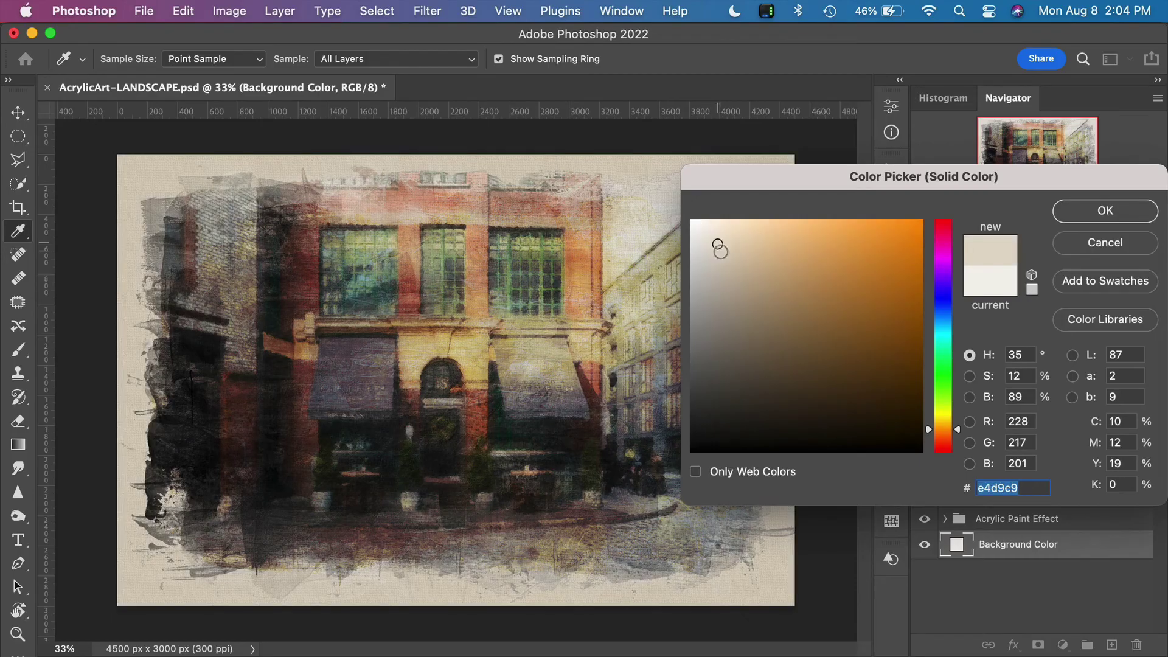
pyautogui.moveTo(720, 251); pyautogui.dragTo(721, 258)
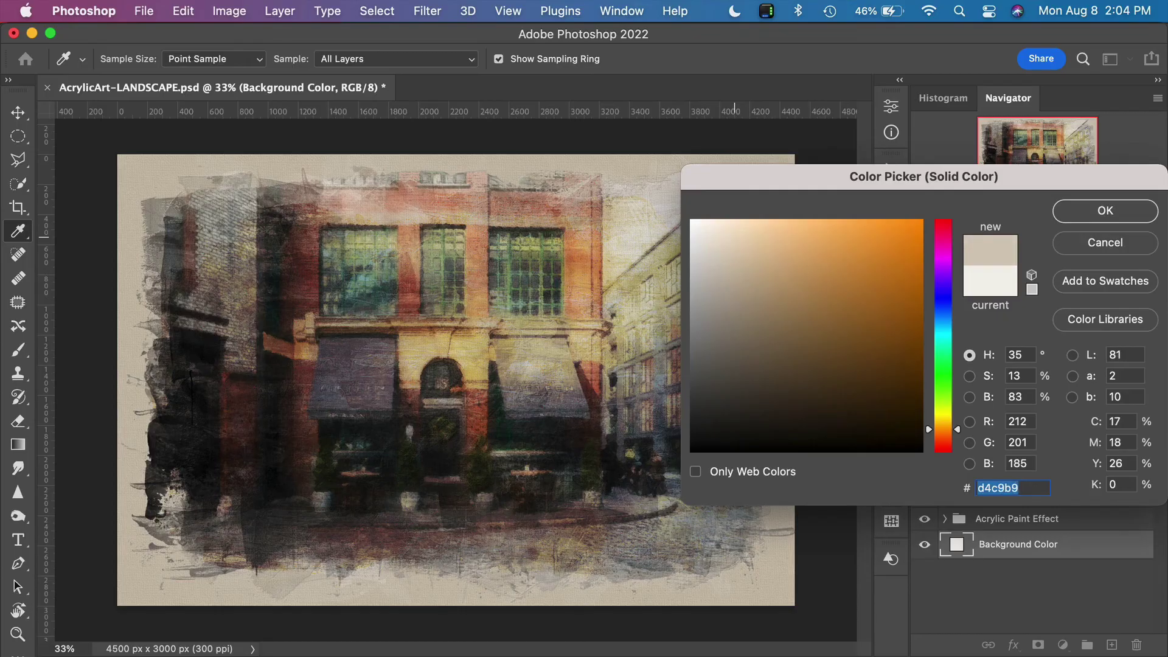
pyautogui.click(116, 216)
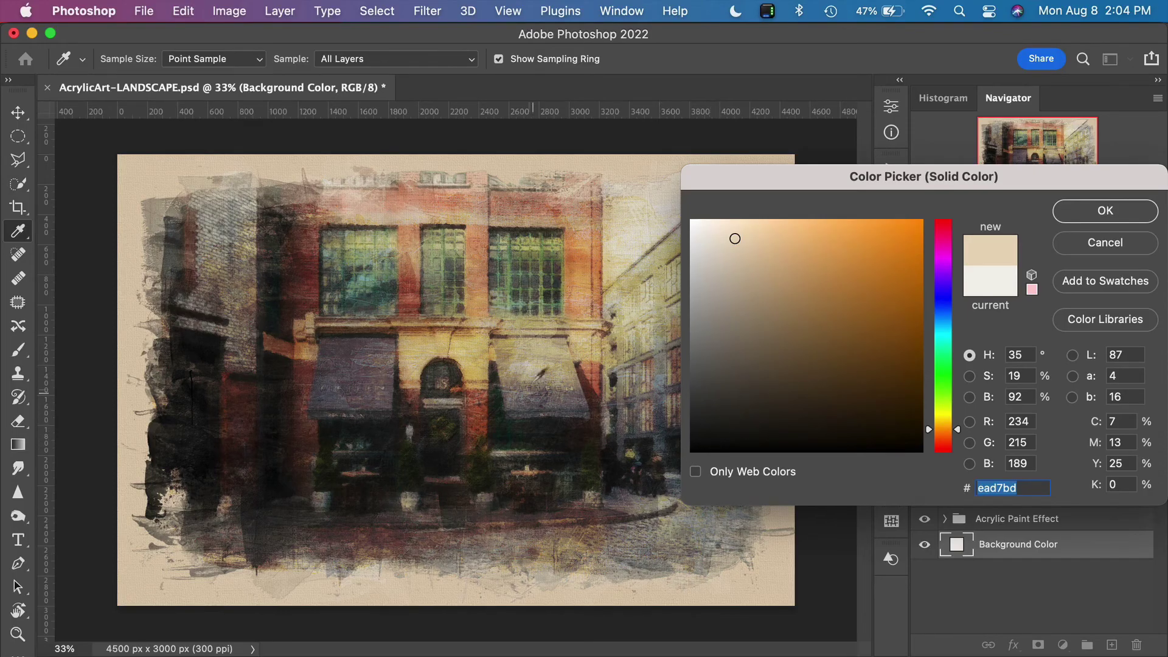
pyautogui.click(662, 476)
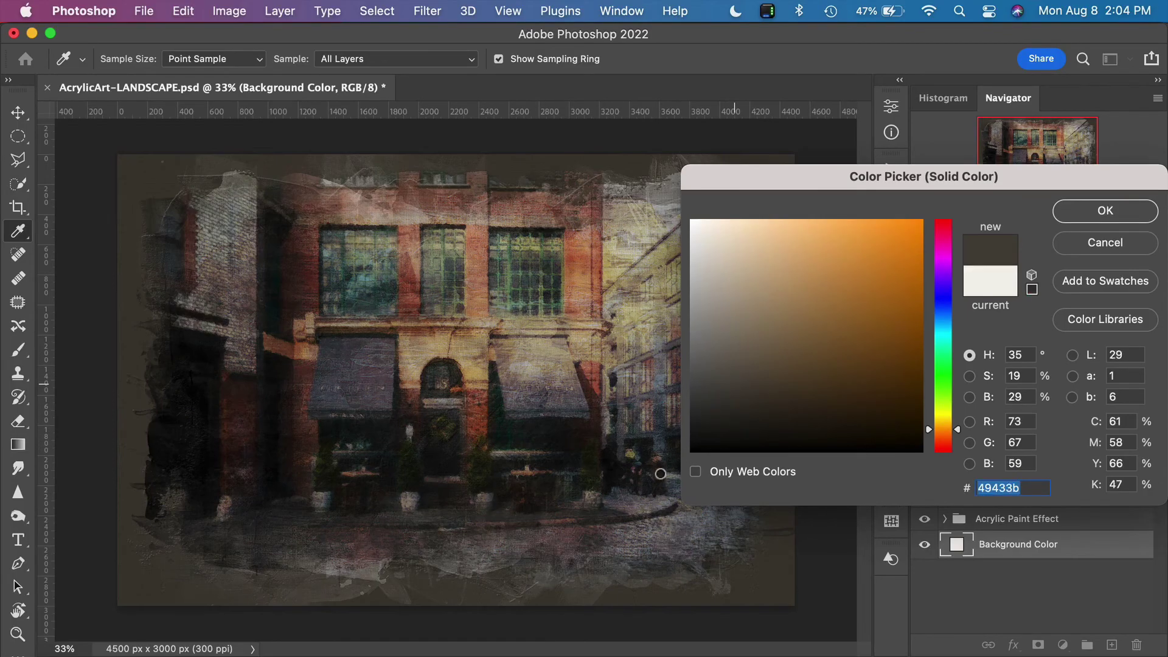
pyautogui.click(683, 477)
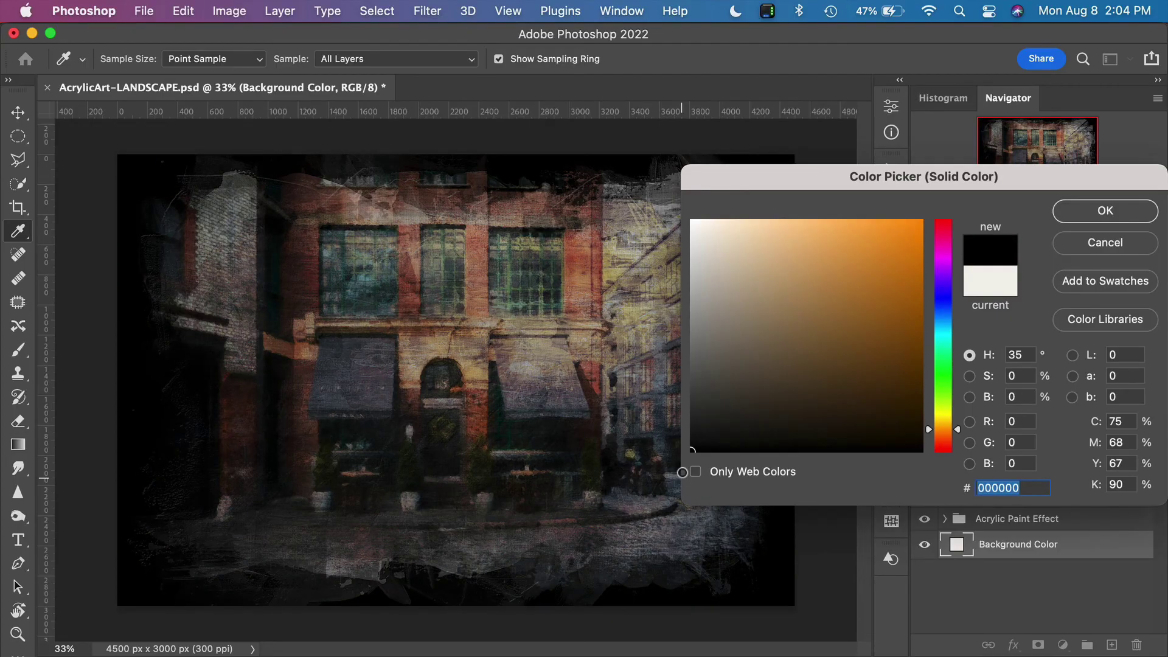
pyautogui.click(1095, 210)
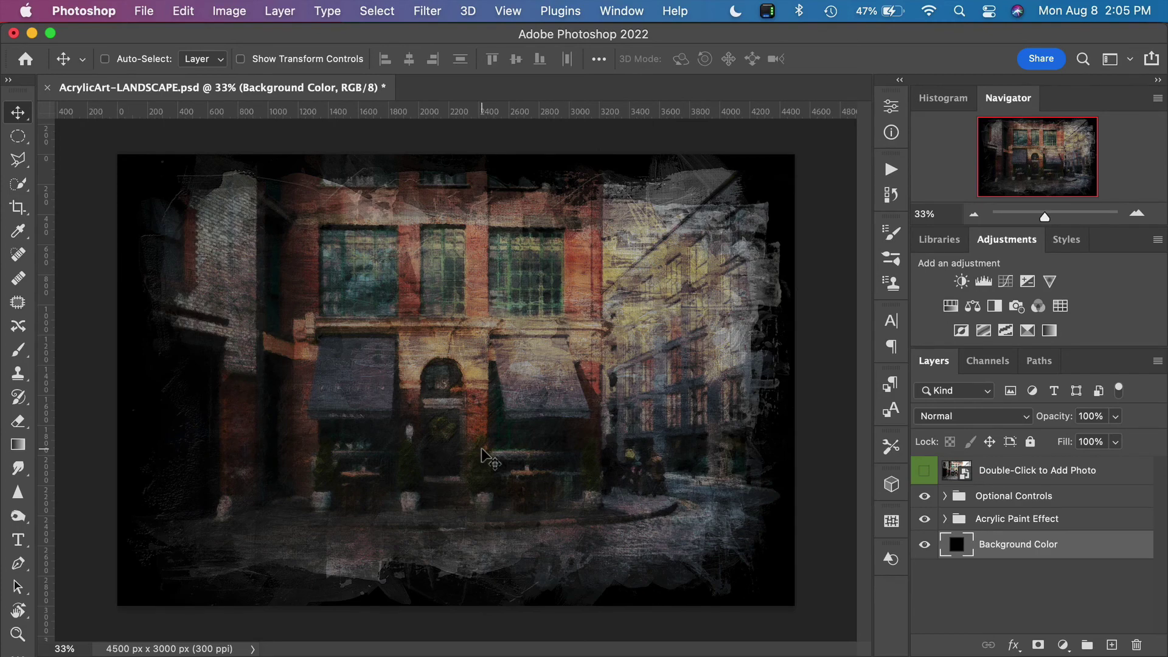
# Undo the Background Color layer's change to black
pyautogui.press('super')
pyautogui.press('super+BackSpace')
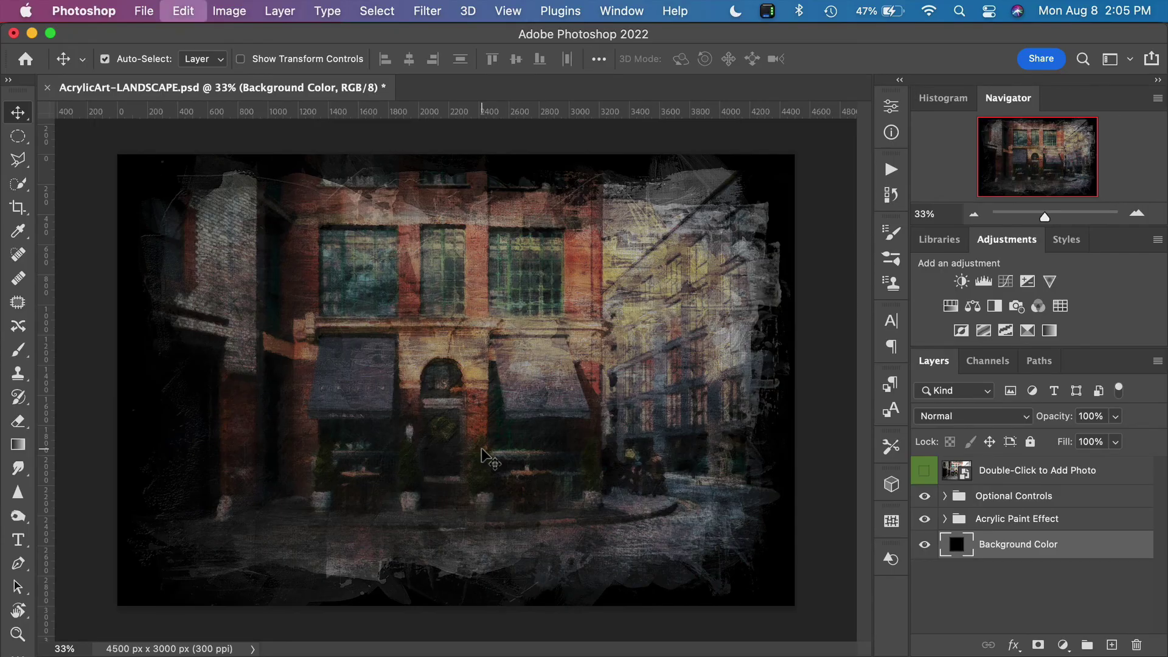